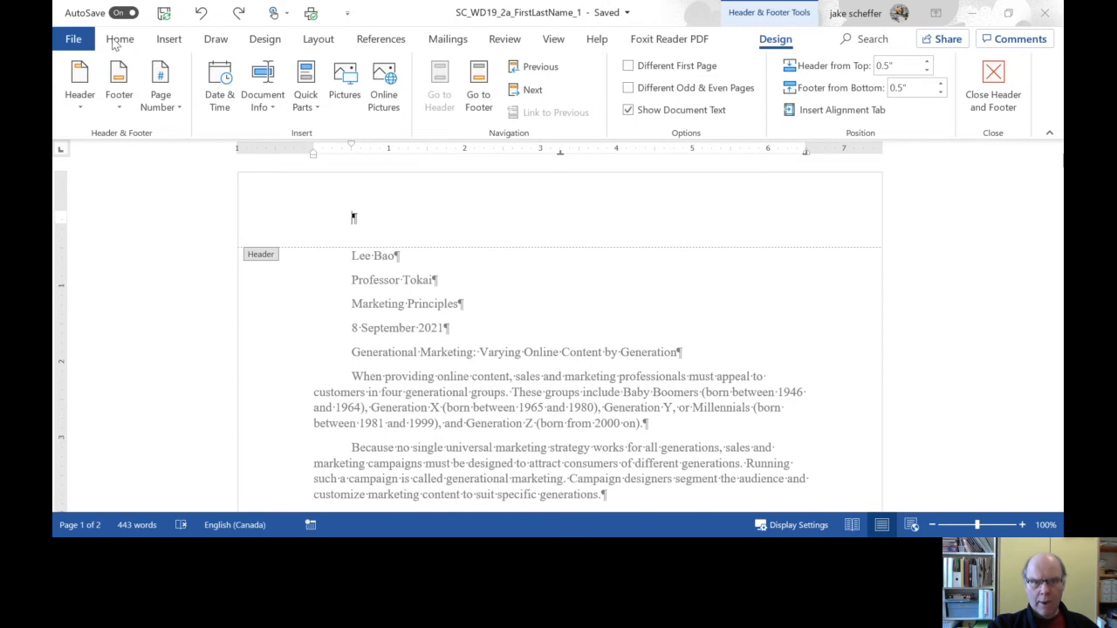
Right-align the page header, enter the author's surname followed by /2019 in it, and return to the body text.
{"action": "left_click", "coordinate": [123, 40]}
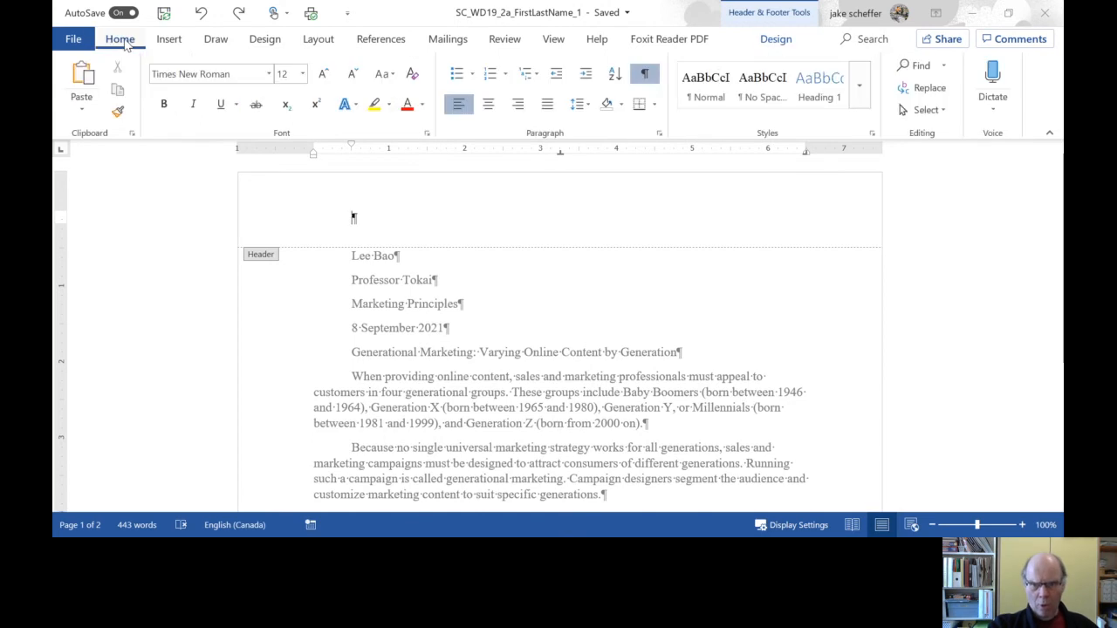
{"action": "left_click", "coordinate": [517, 104]}
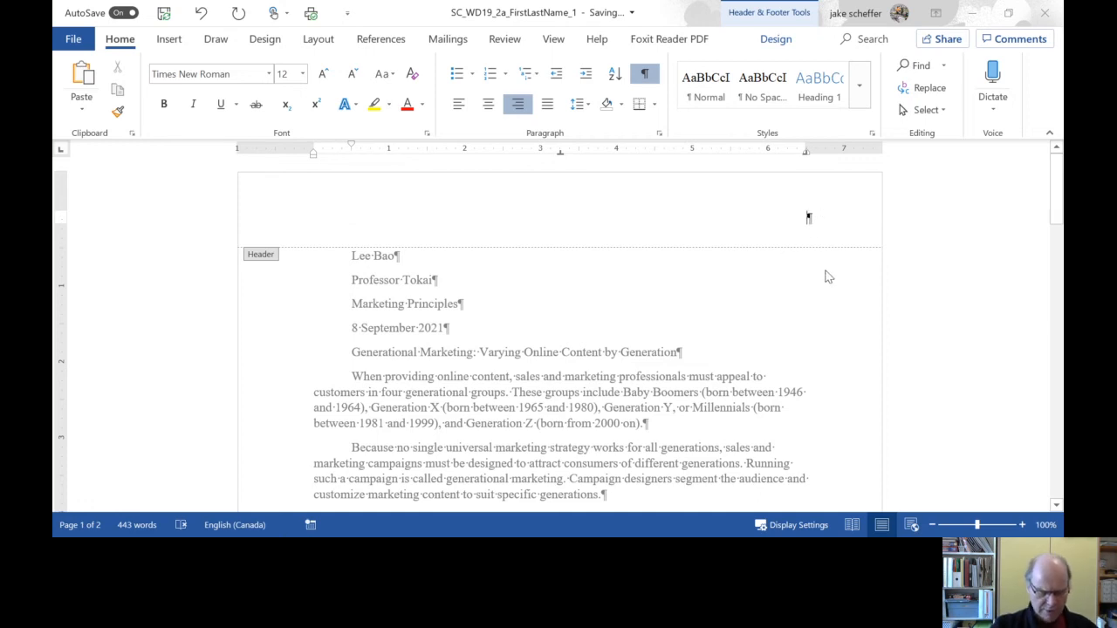
{"action": "type", "text": "Bo"}
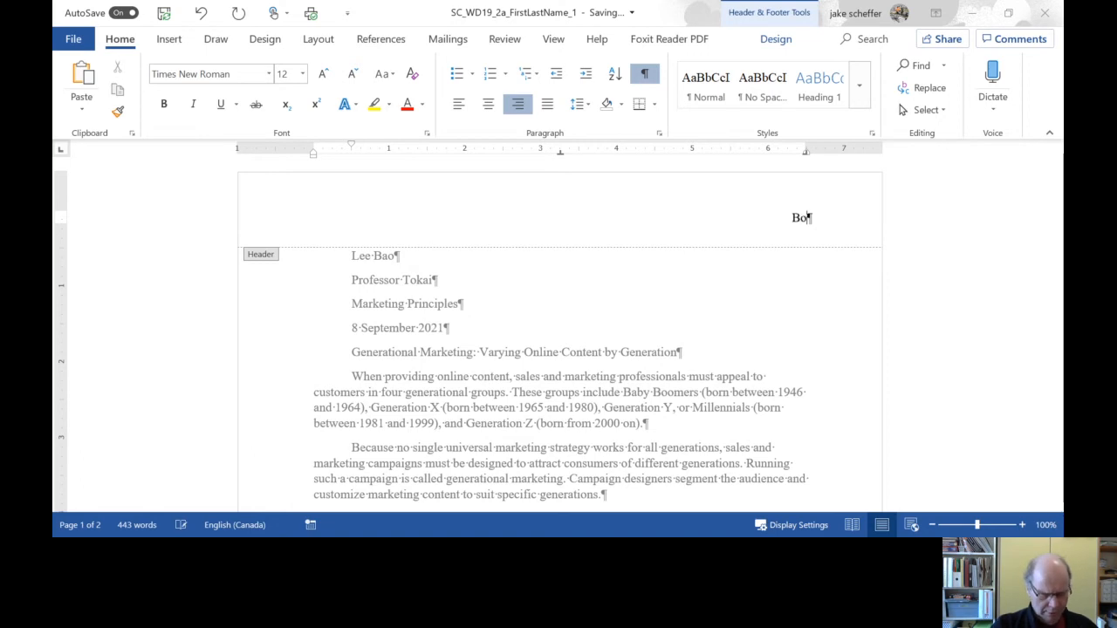
{"action": "type", "text": "a/20"}
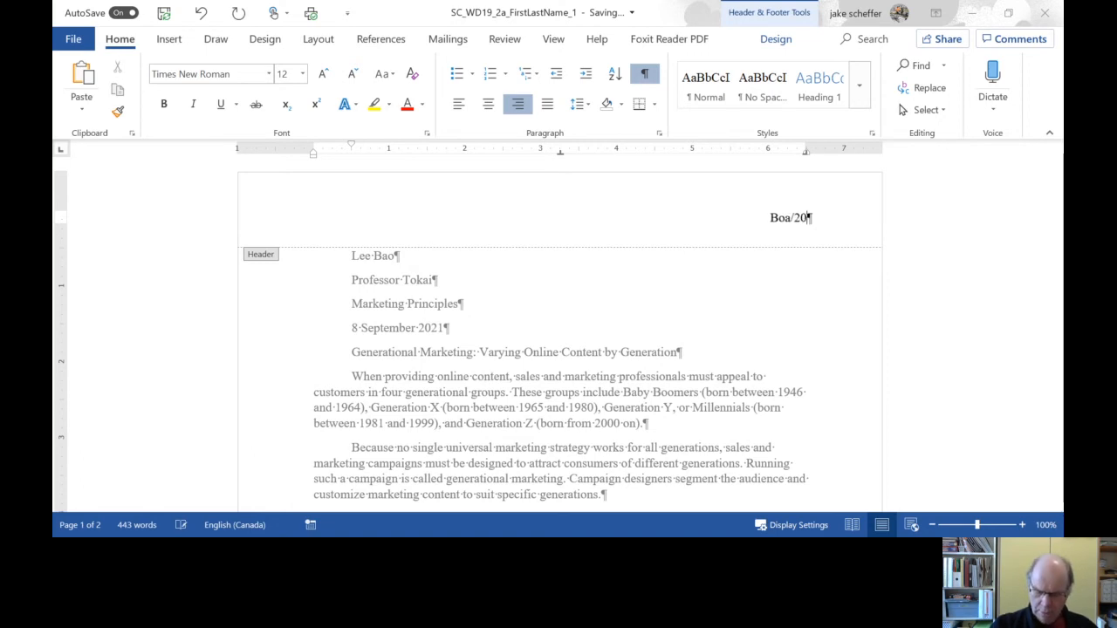
{"action": "type", "text": "19"}
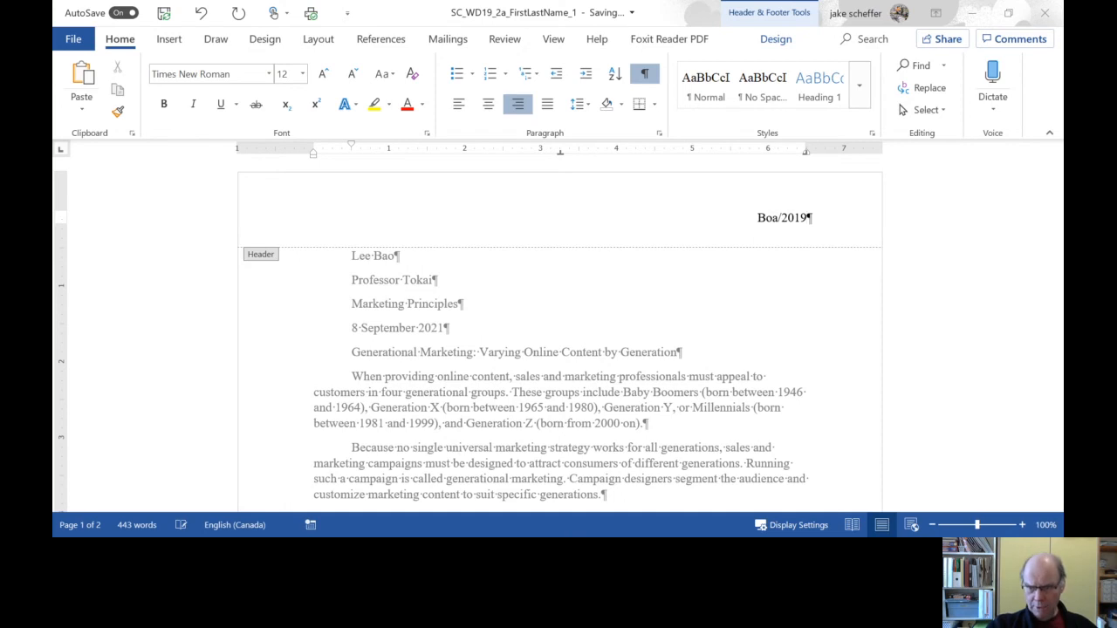
{"action": "double_click", "coordinate": [467, 288]}
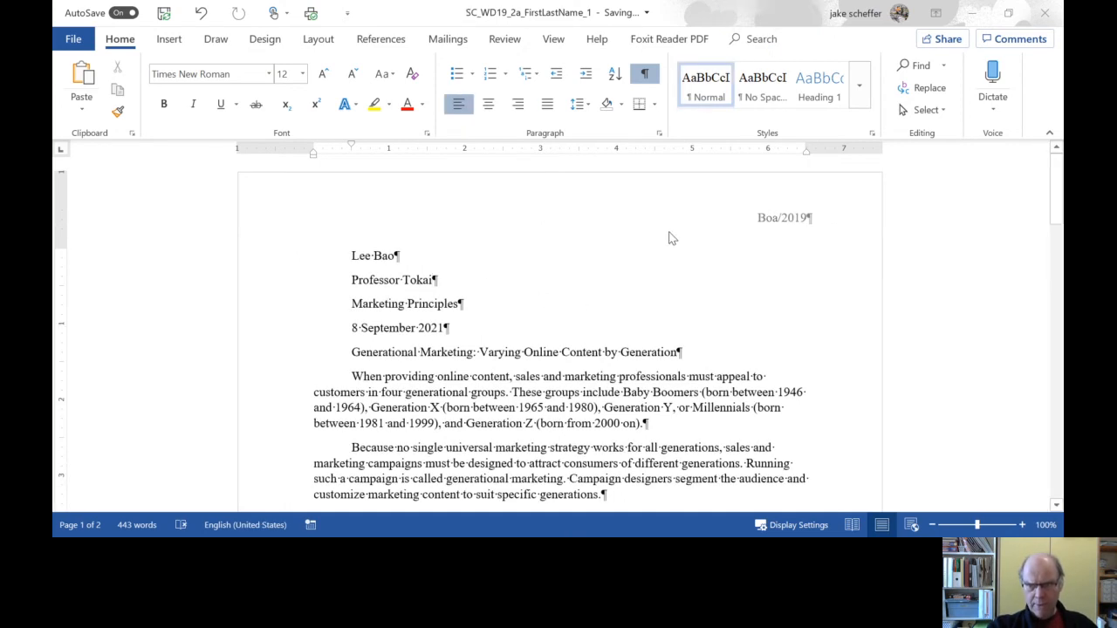
Examine the header on both pages and the essay's opening paragraphs down to the first in-text citations.
{"action": "scroll", "coordinate": [668, 231], "scroll_direction": "down", "scroll_amount": 3}
{"action": "scroll", "coordinate": [680, 245], "scroll_direction": "down", "scroll_amount": 15}
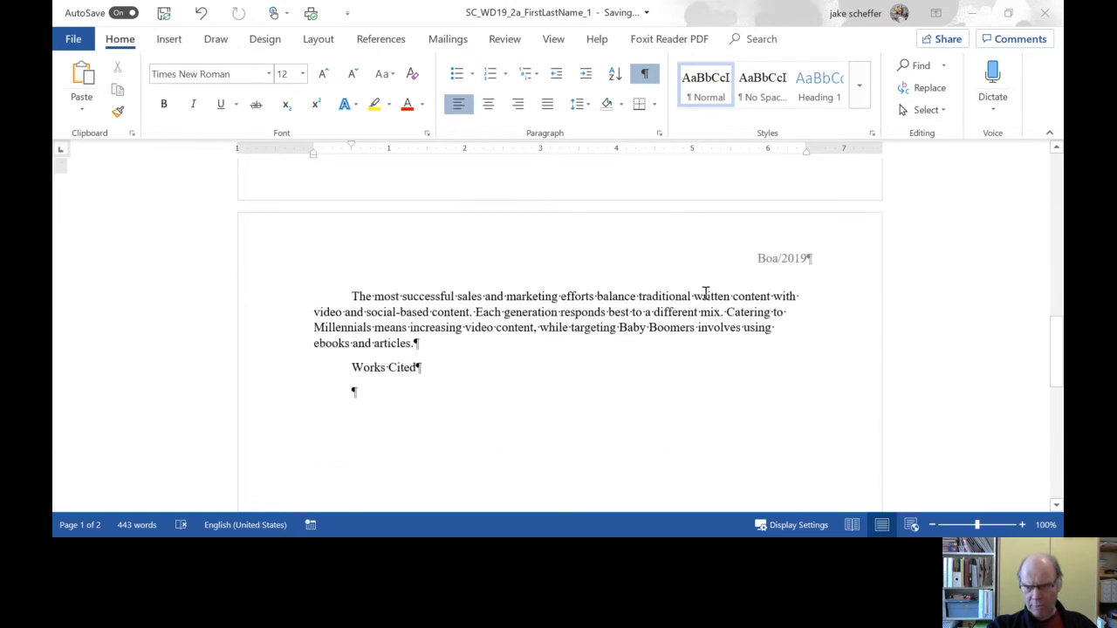
{"action": "scroll", "coordinate": [781, 232], "scroll_direction": "down", "scroll_amount": 5}
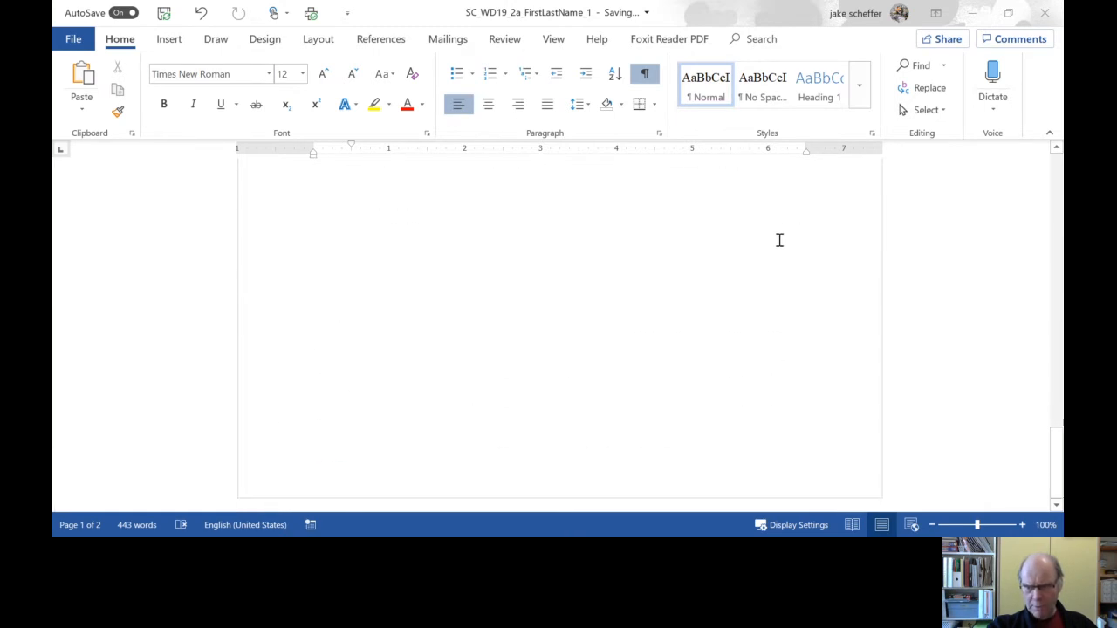
{"action": "scroll", "coordinate": [779, 240], "scroll_direction": "up", "scroll_amount": 20}
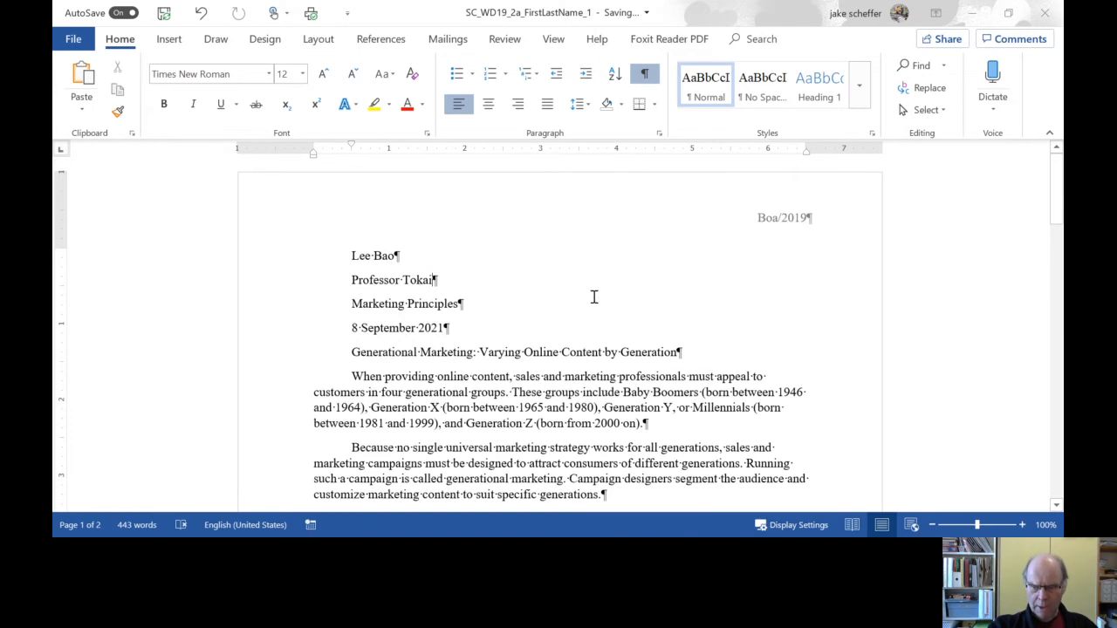
{"action": "left_click", "coordinate": [435, 280]}
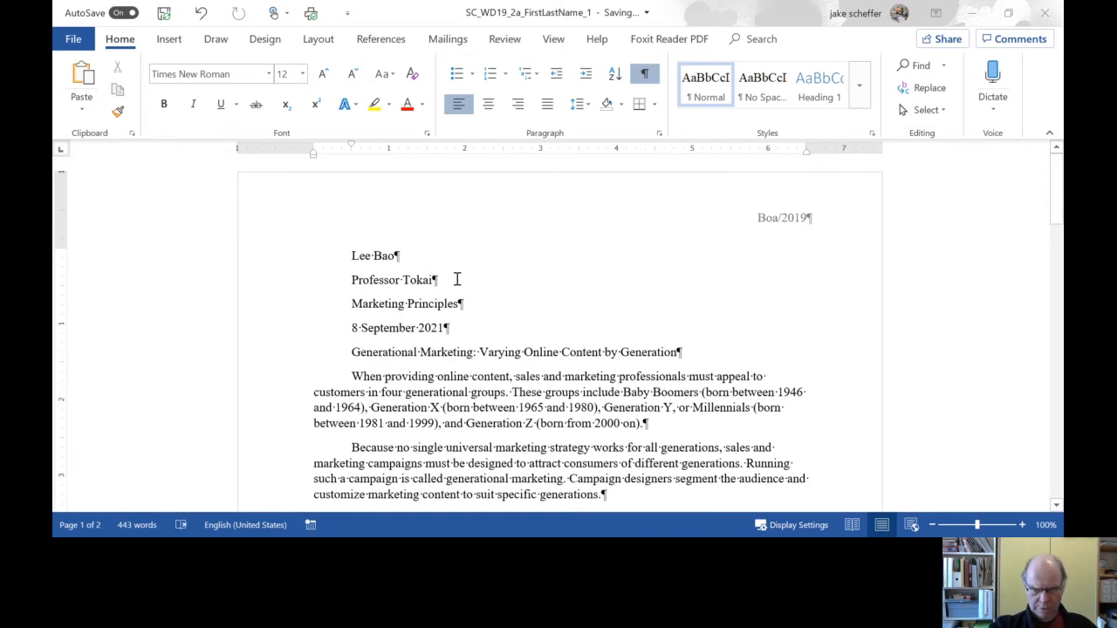
{"action": "scroll", "coordinate": [516, 302], "scroll_direction": "down", "scroll_amount": 1}
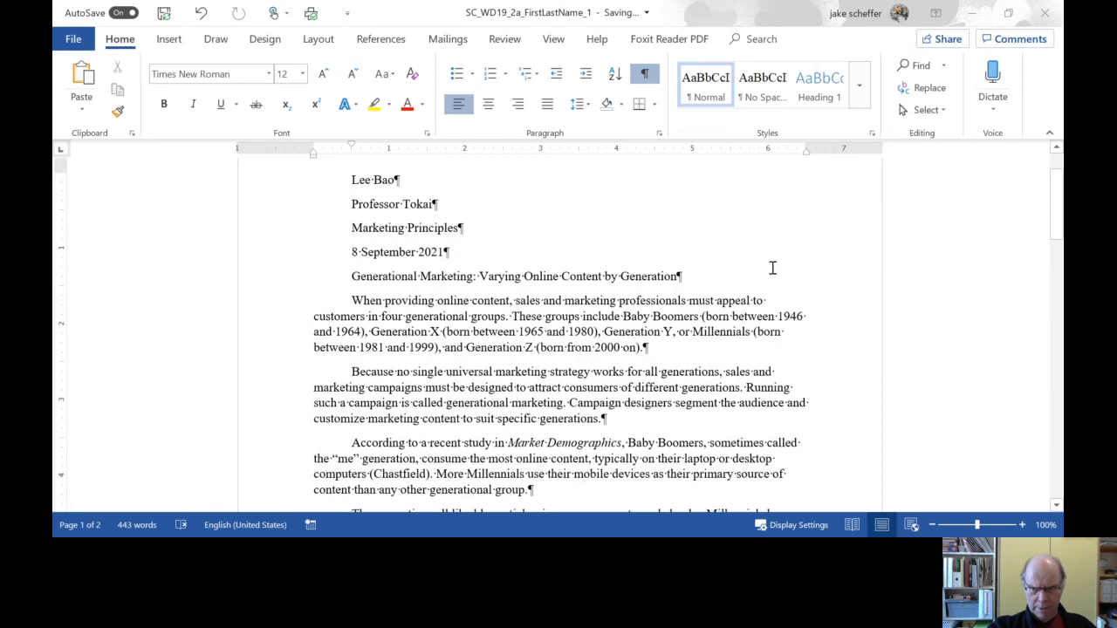
{"action": "scroll", "coordinate": [563, 332], "scroll_direction": "down", "scroll_amount": 1}
{"action": "scroll", "coordinate": [487, 329], "scroll_direction": "down", "scroll_amount": 1}
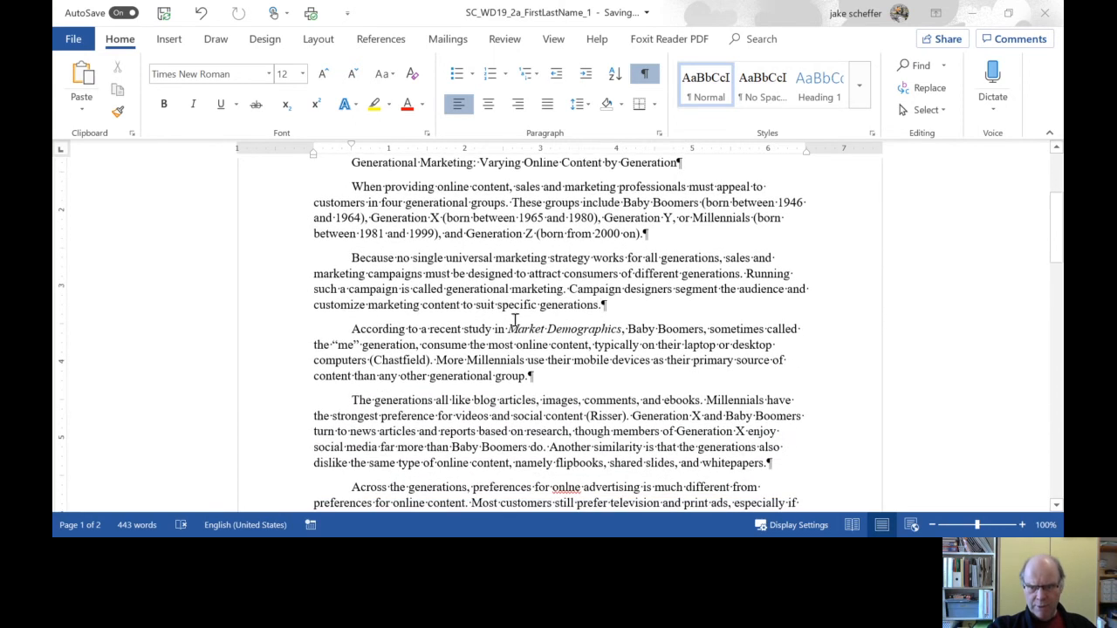
Try the APA citation style on the in-text citation in the Market Demographics paragraph and switch back to MLA.
{"action": "left_click", "coordinate": [397, 365]}
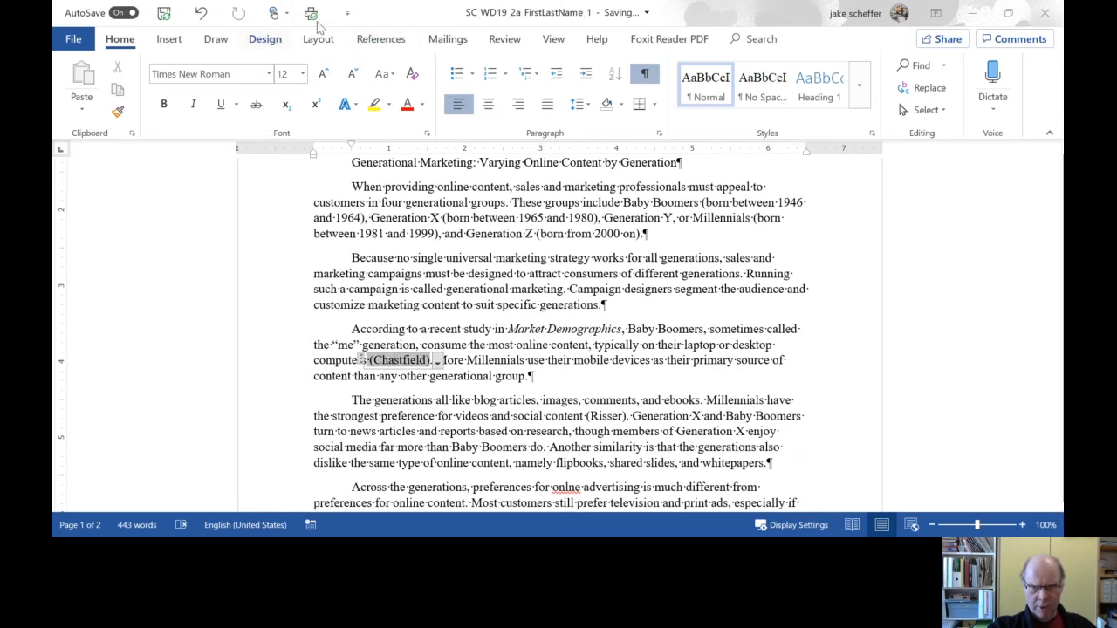
{"action": "left_click", "coordinate": [384, 39]}
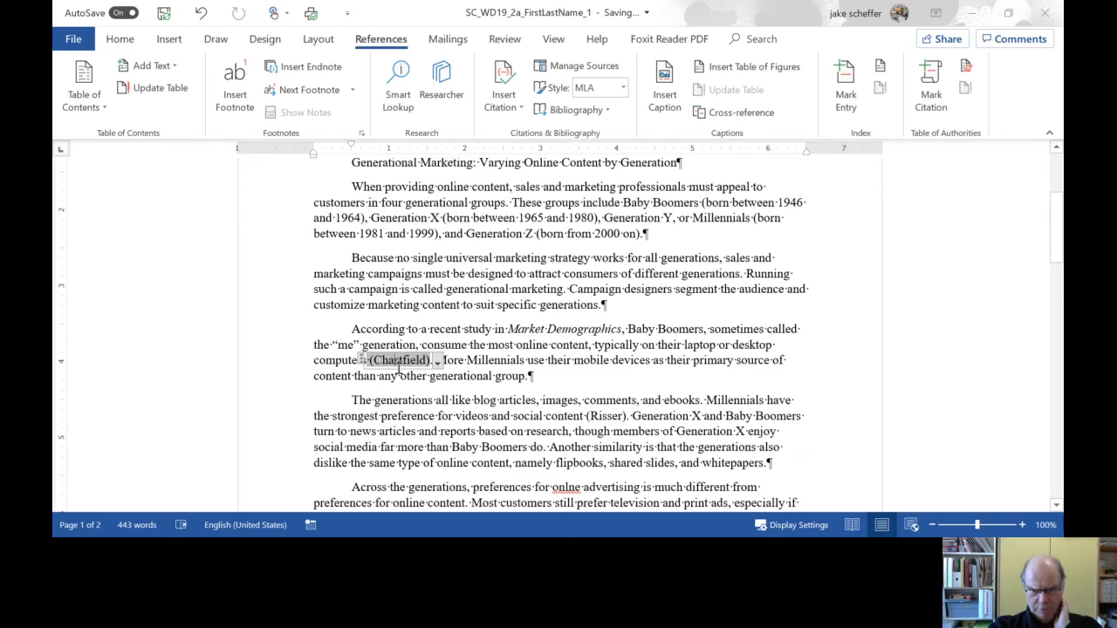
{"action": "left_click", "coordinate": [622, 89]}
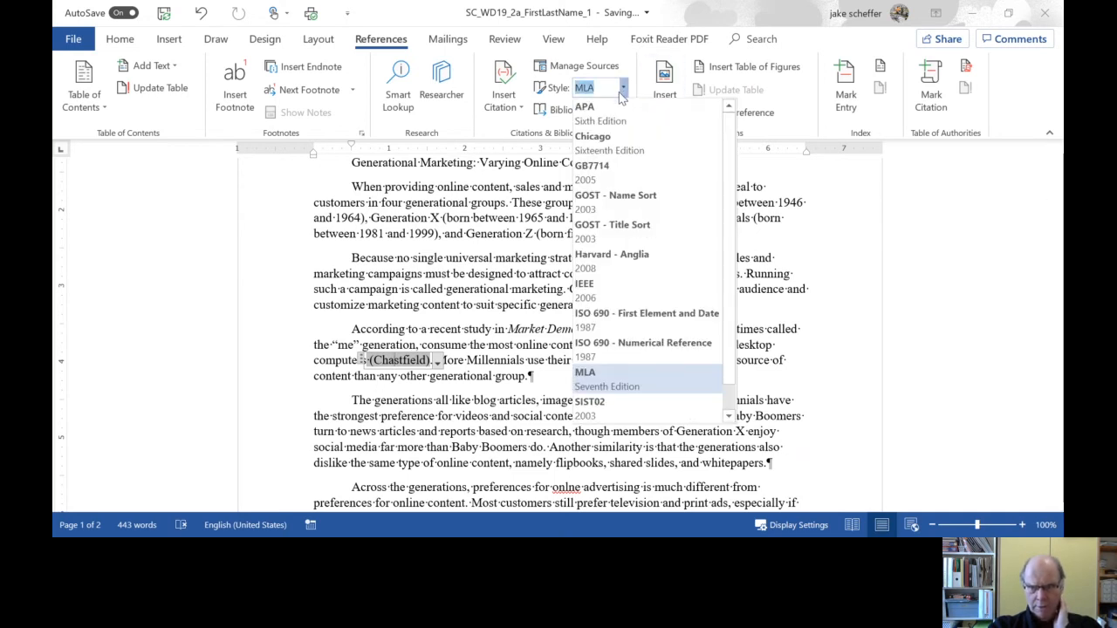
{"action": "left_click", "coordinate": [602, 113]}
{"action": "left_click", "coordinate": [623, 88]}
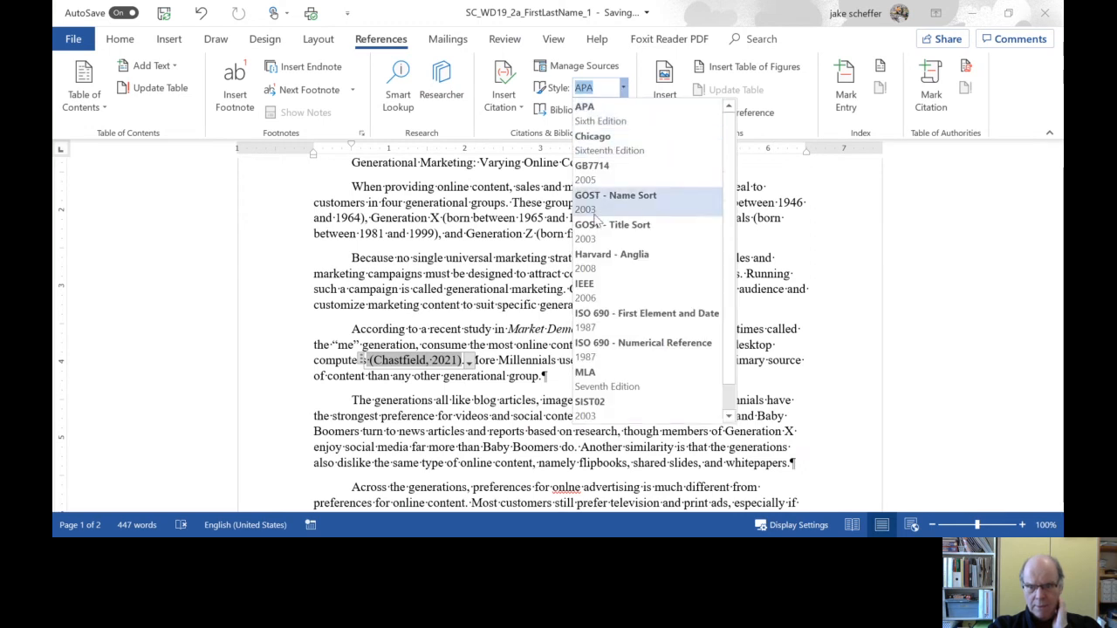
{"action": "left_click", "coordinate": [605, 373]}
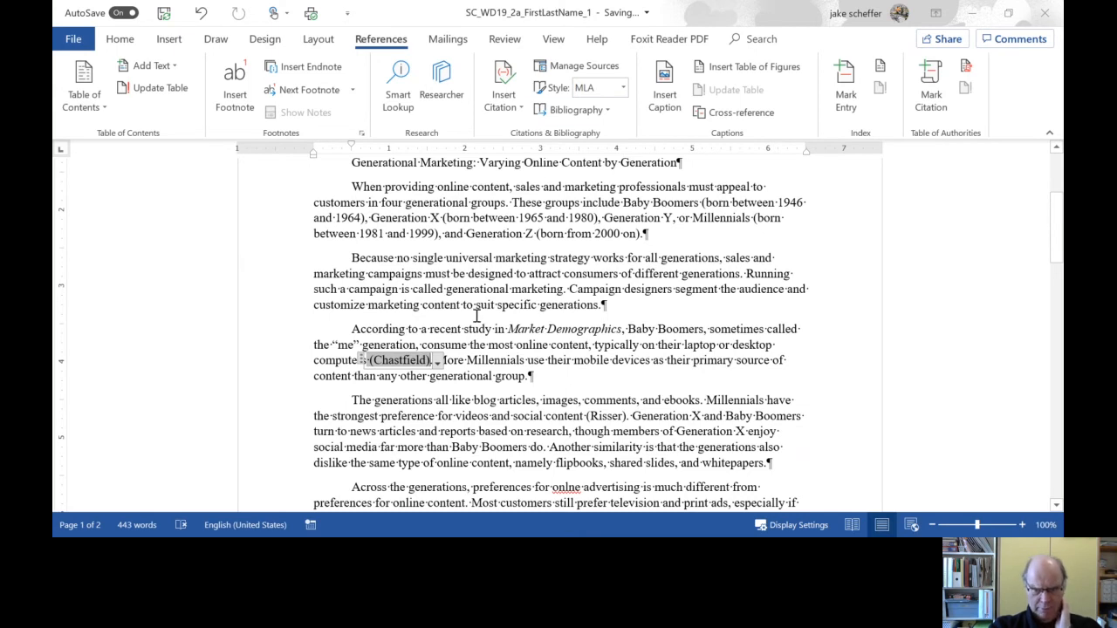
Set the citation style of the document to APA.
{"action": "left_click", "coordinate": [623, 90]}
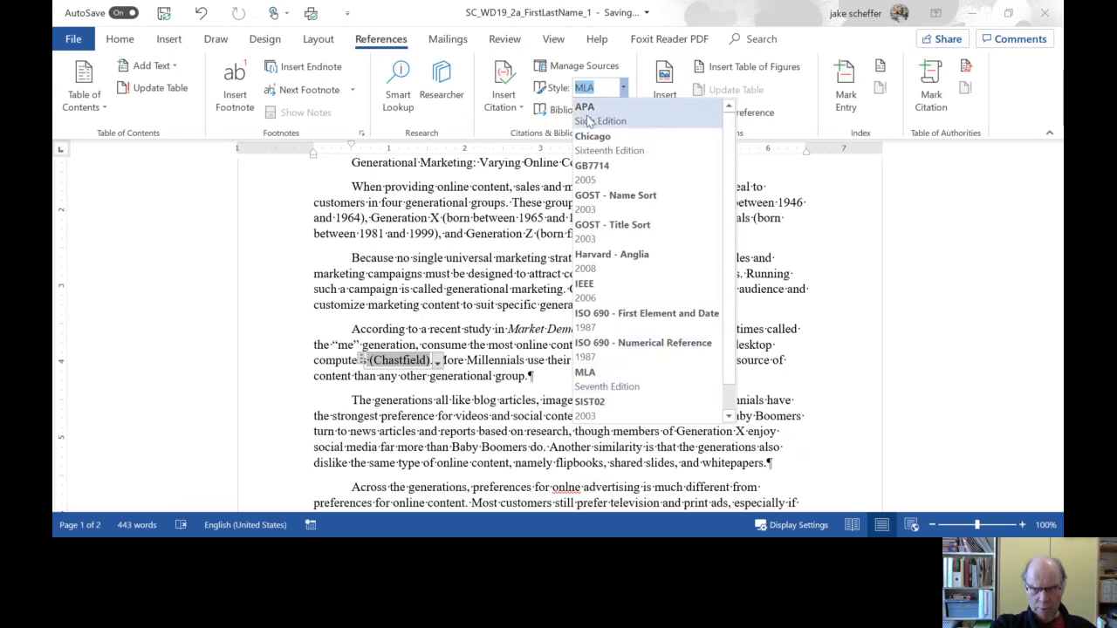
{"action": "key", "text": "Escape"}
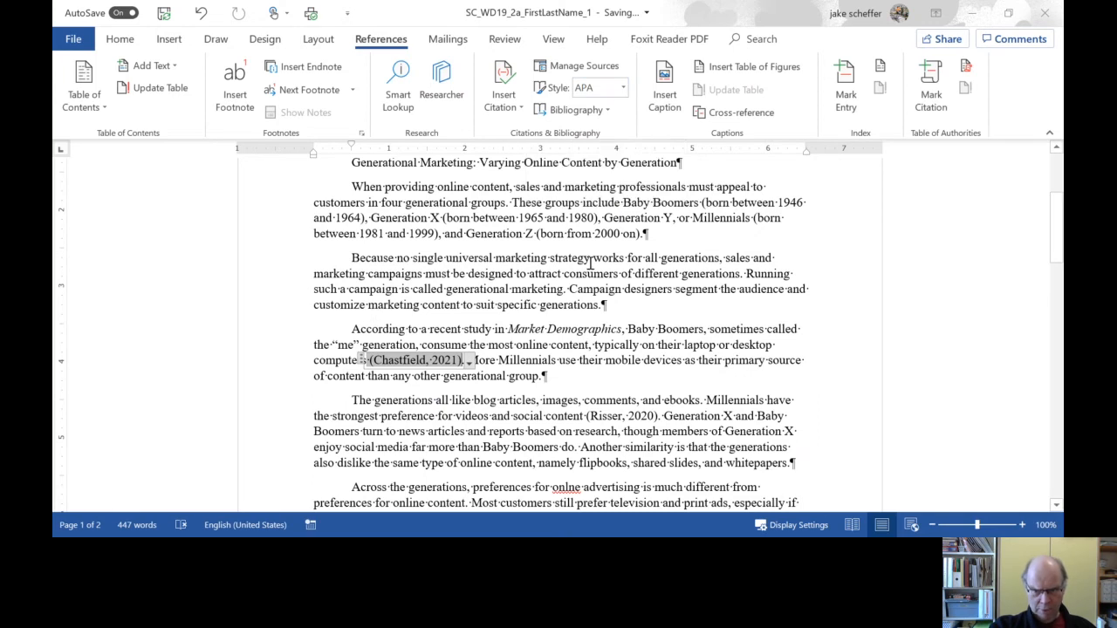
{"action": "scroll", "coordinate": [597, 281], "scroll_direction": "down", "scroll_amount": 1}
{"action": "scroll", "coordinate": [506, 275], "scroll_direction": "up", "scroll_amount": 4}
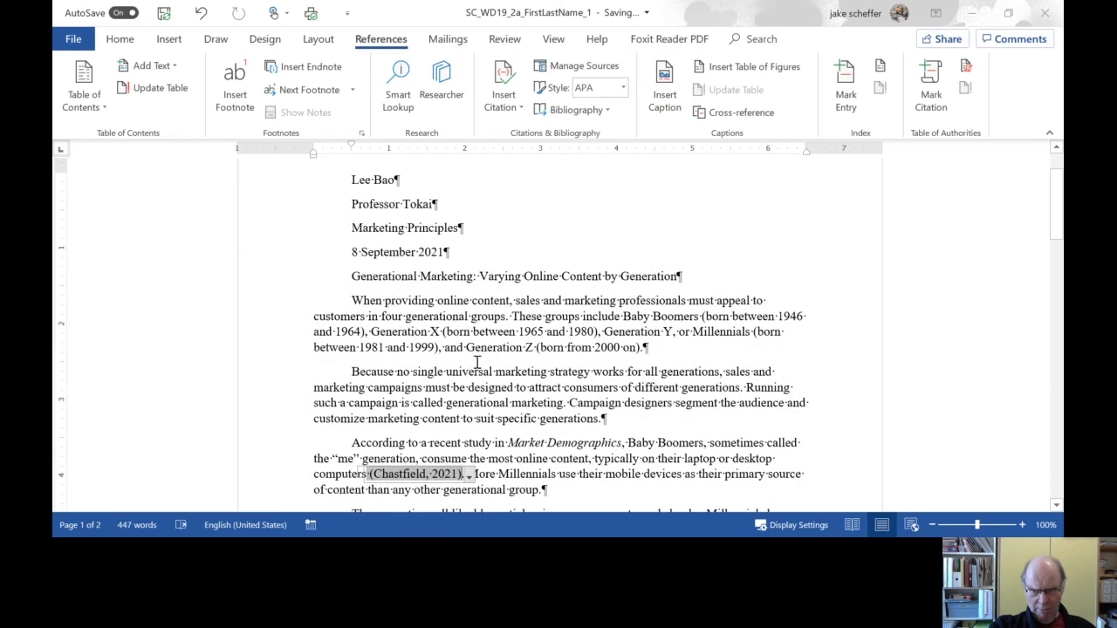
Insert a citation of the 2020 source Content Trends before the period ending the first body paragraph.
{"action": "left_click", "coordinate": [643, 347]}
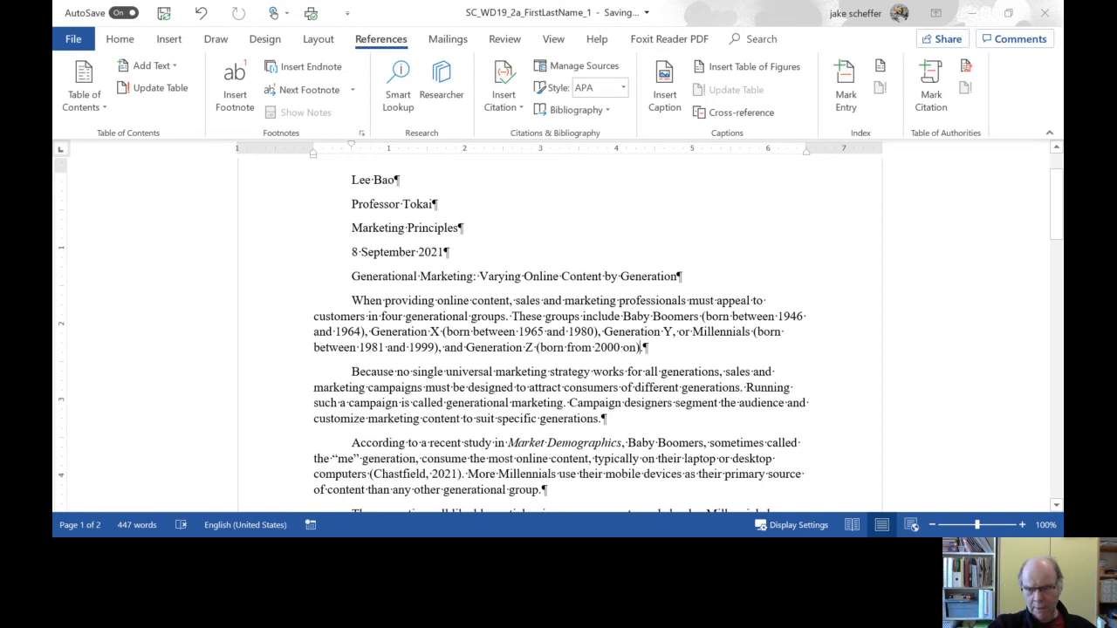
{"action": "left_click", "coordinate": [504, 96]}
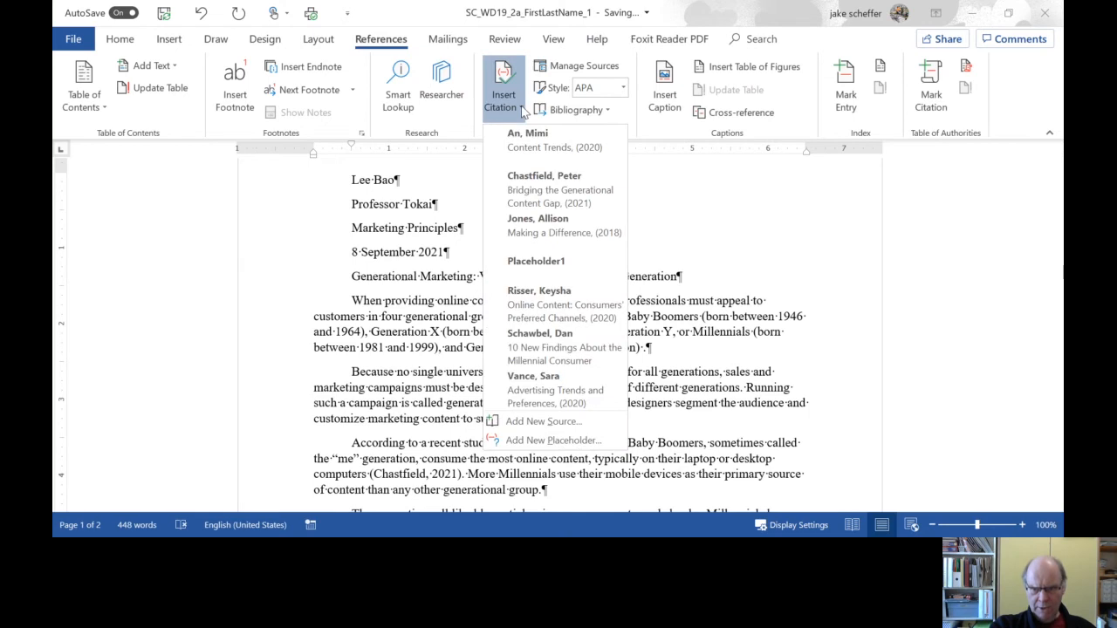
{"action": "left_click", "coordinate": [537, 148]}
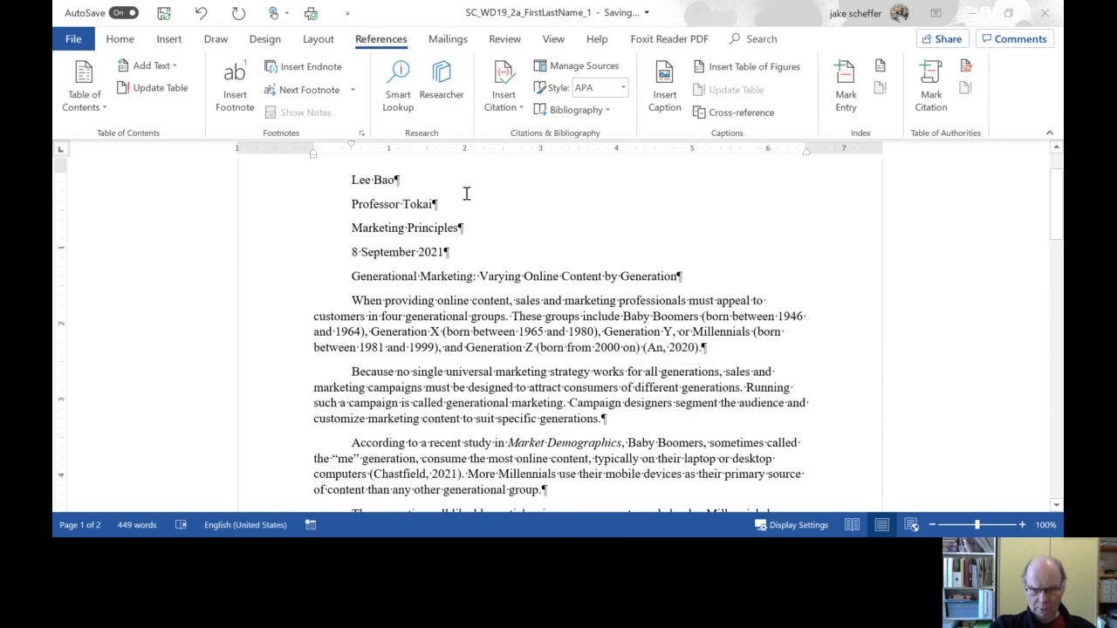
Create a new source of type Book in the Source Manager and enter the author's name, surname first.
{"action": "left_click", "coordinate": [580, 70]}
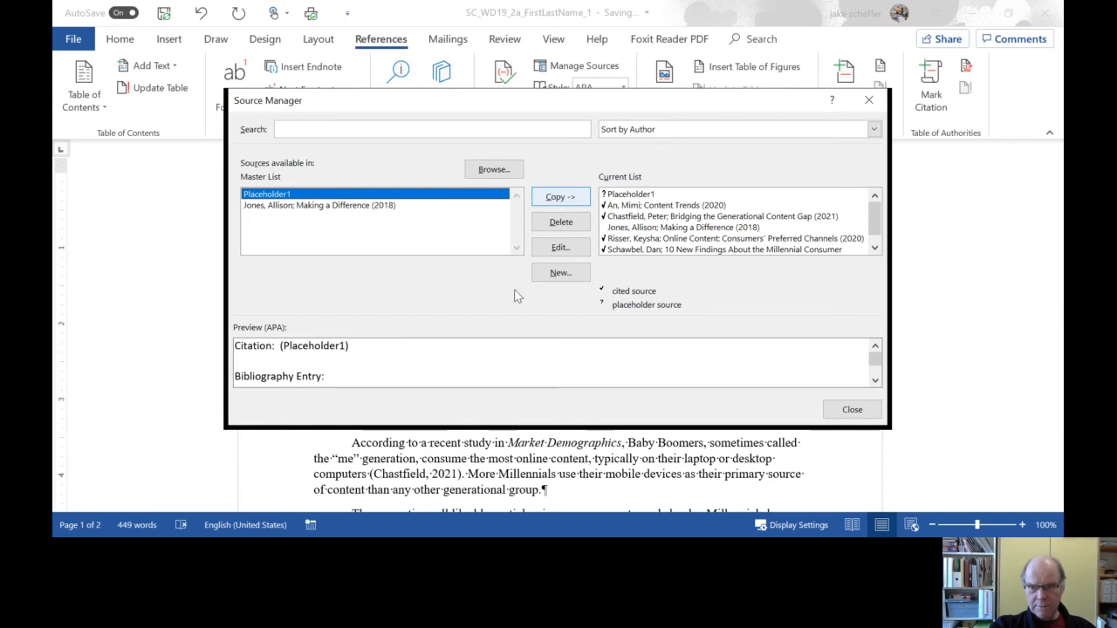
{"action": "left_click", "coordinate": [560, 273]}
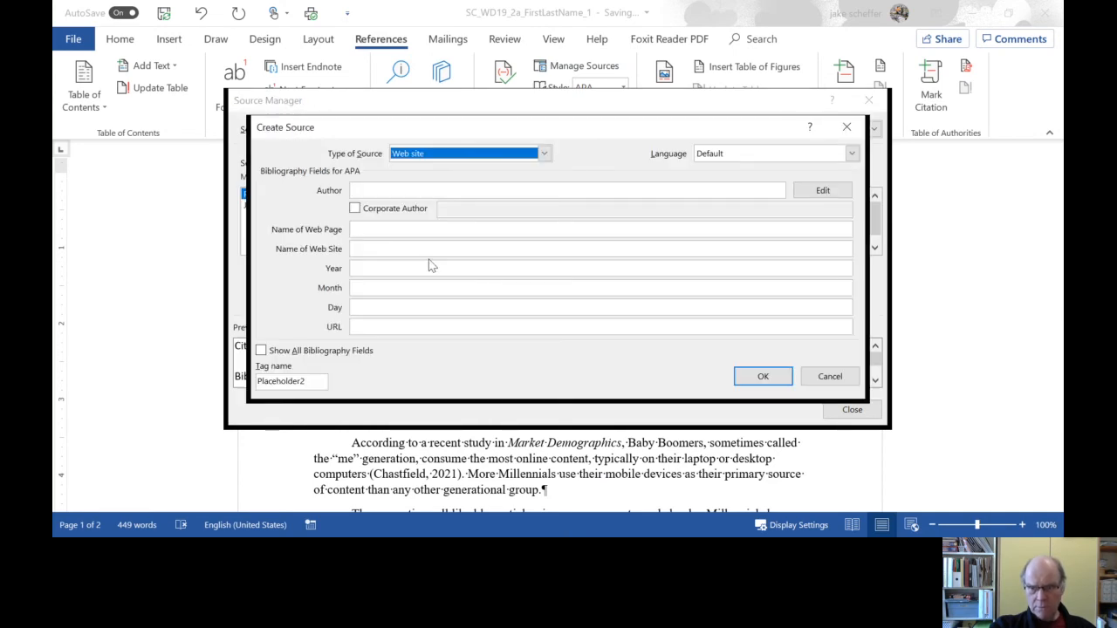
{"action": "left_click", "coordinate": [544, 155]}
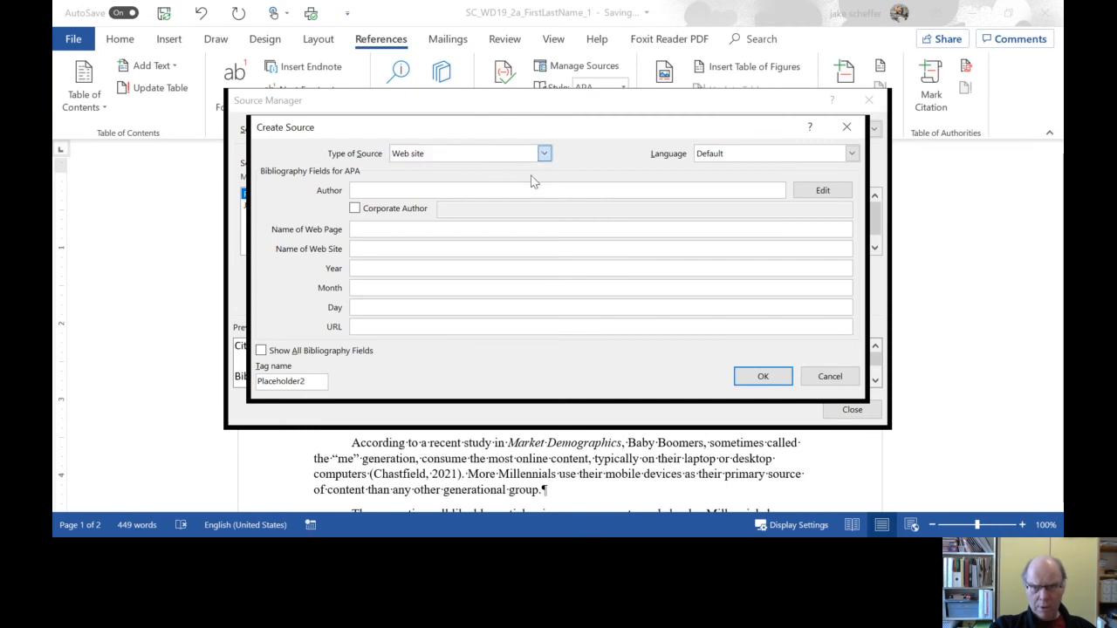
{"action": "left_click", "coordinate": [426, 170]}
{"action": "left_click", "coordinate": [385, 191]}
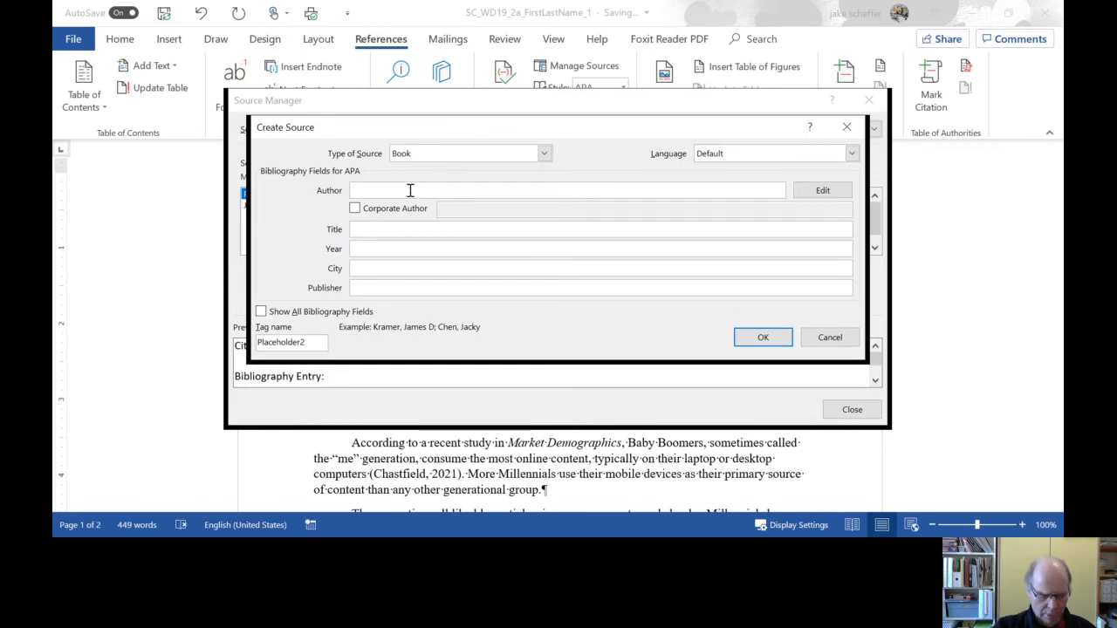
{"action": "type", "text": "Jones"}
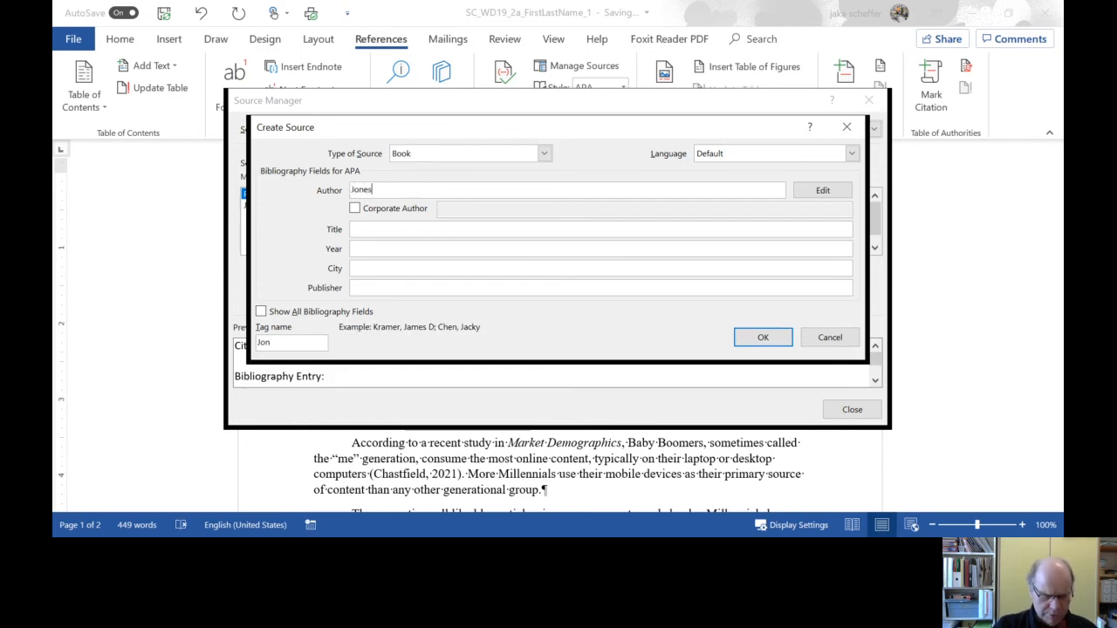
{"action": "type", "text": ", Allison"}
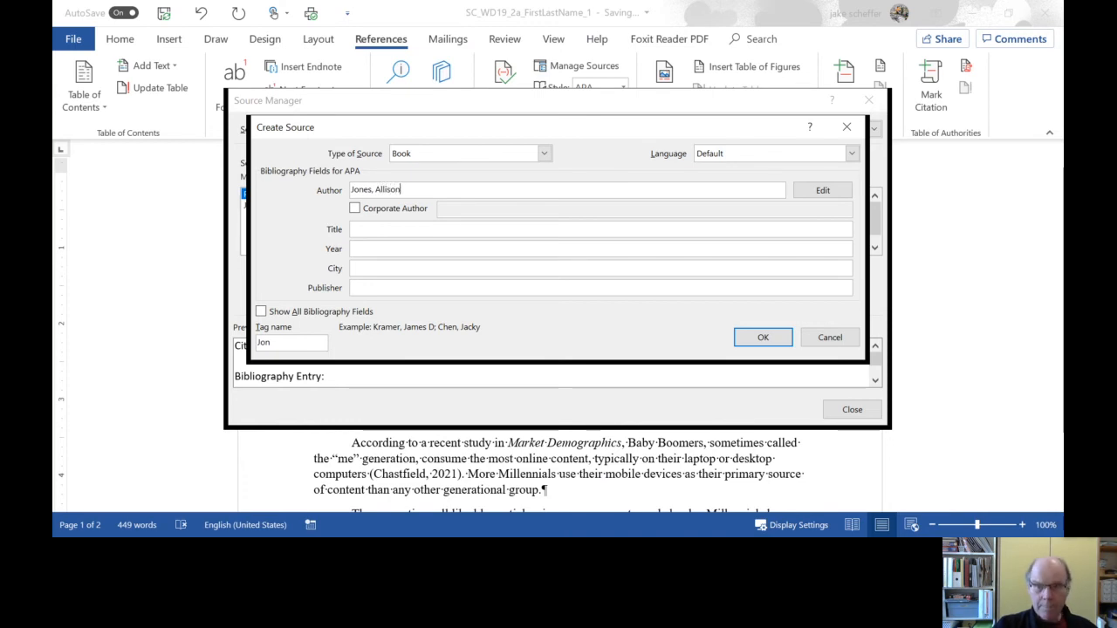
Complete the book source with title Making a Difference, year 2019, city Toronto and publisher McMillan, and save it.
{"action": "left_click", "coordinate": [378, 229]}
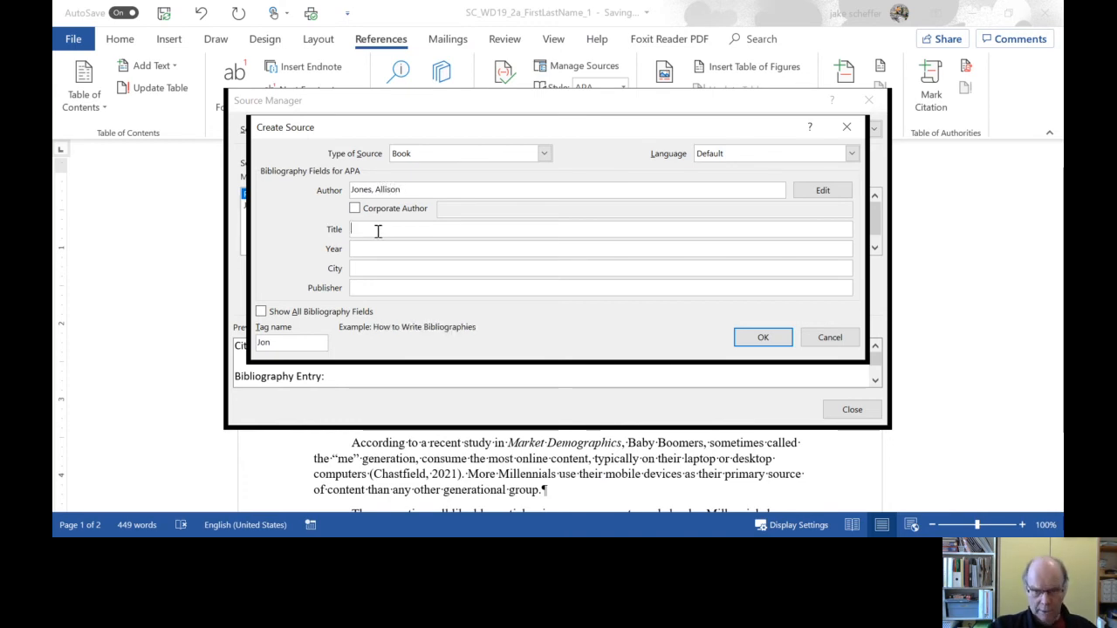
{"action": "type", "text": "Making a Differnc"}
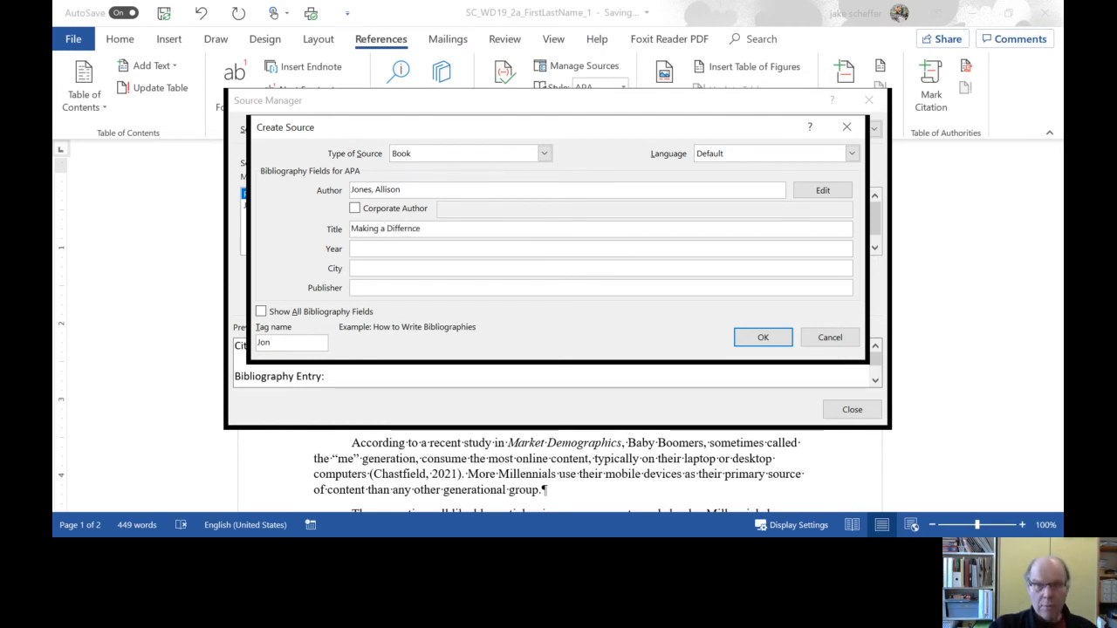
{"action": "type", "text": "e"}
{"action": "left_click", "coordinate": [389, 251]}
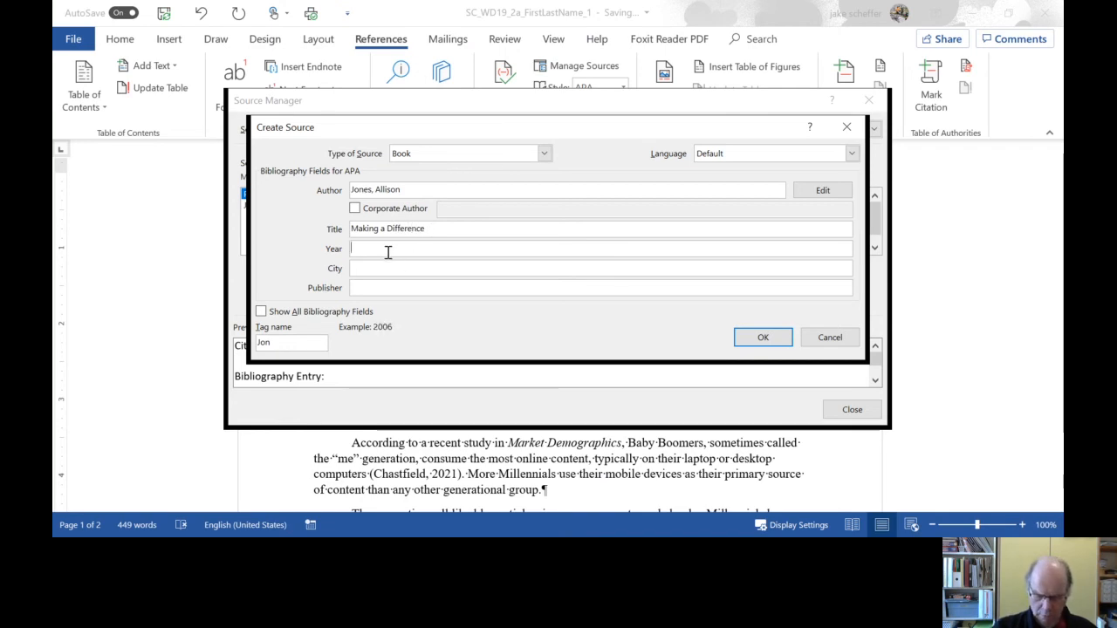
{"action": "type", "text": "2019"}
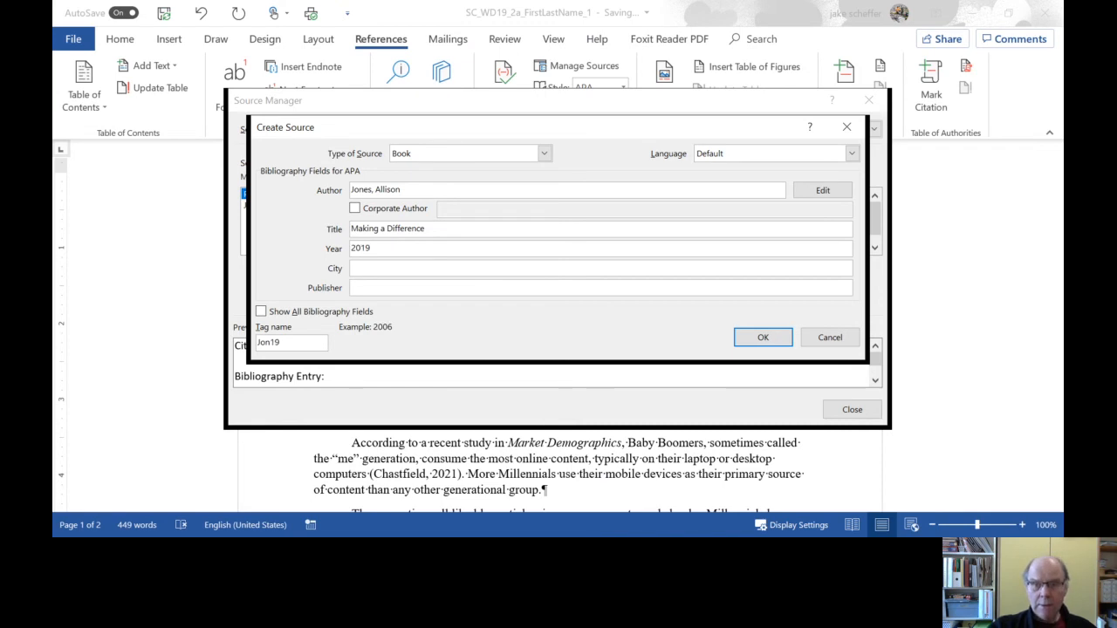
{"action": "left_click", "coordinate": [386, 270]}
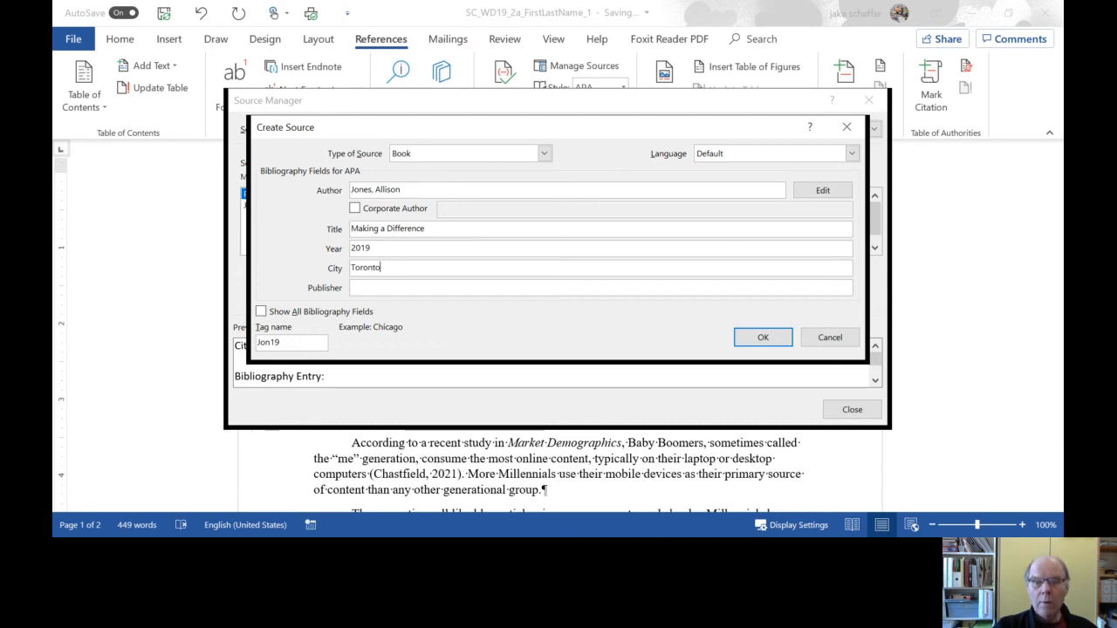
{"action": "key", "text": "Tab"}
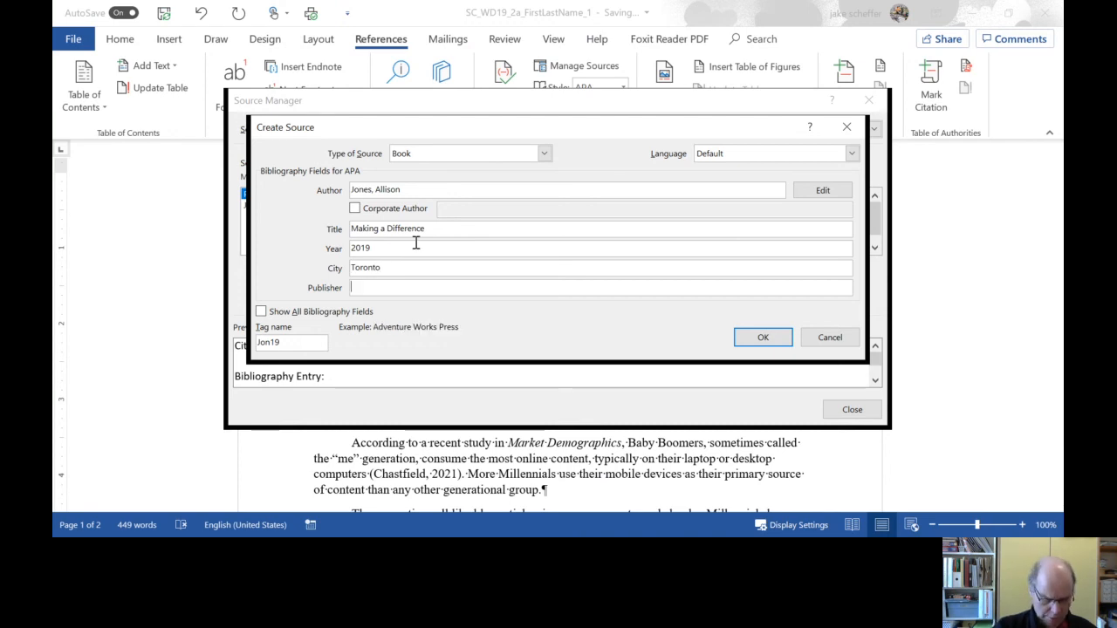
{"action": "type", "text": "McMillan"}
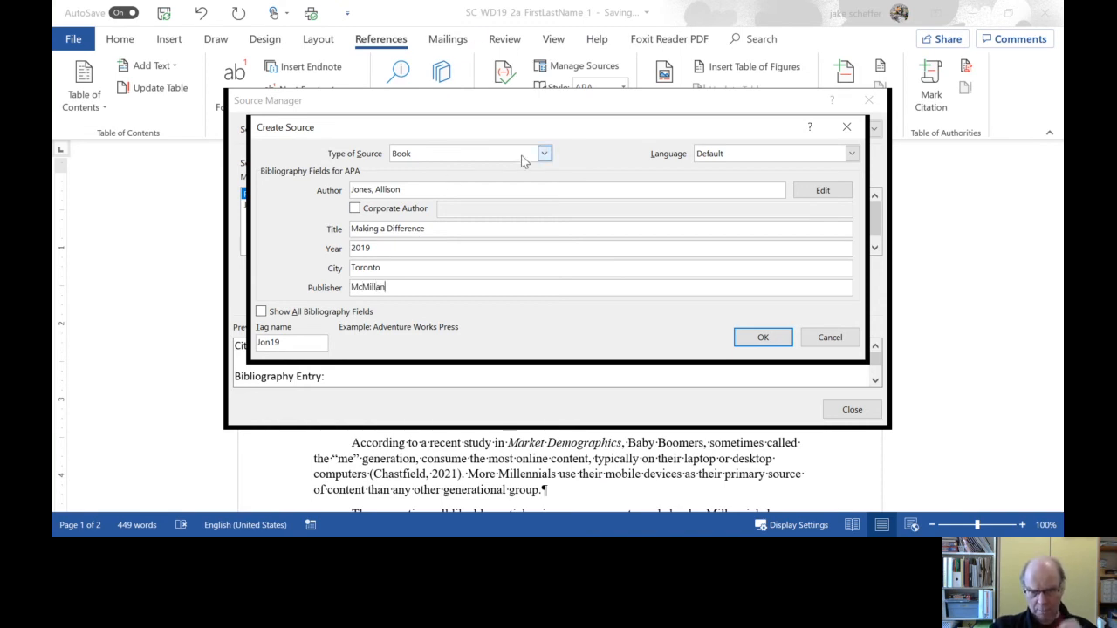
{"action": "left_click", "coordinate": [759, 340]}
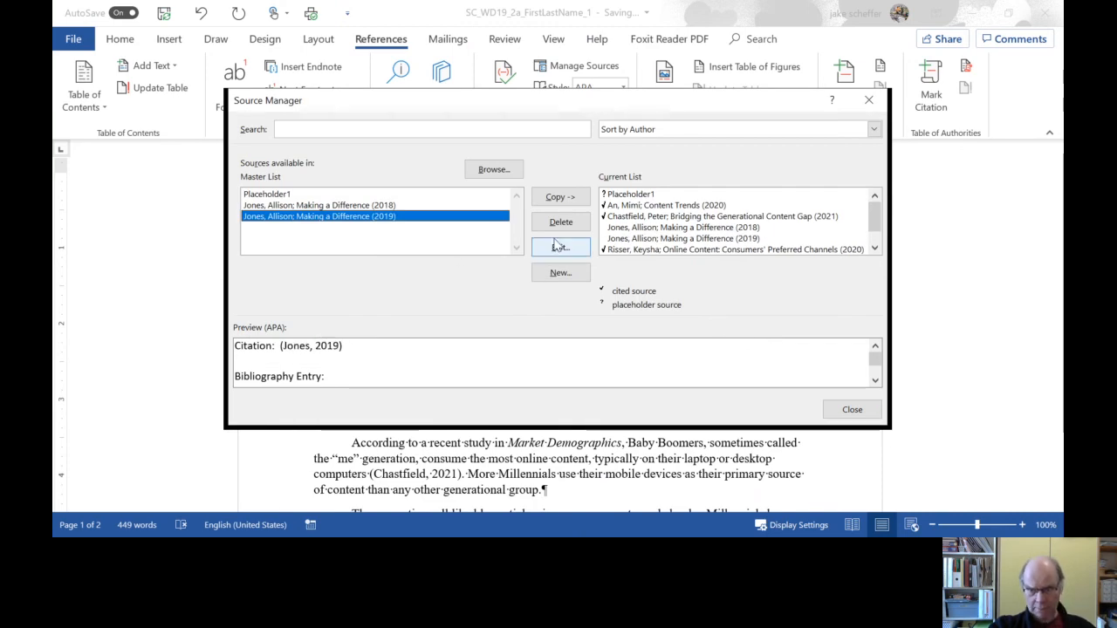
Delete the 2018 Making a Difference source from the Current List and Placeholder1 from the Master List.
{"action": "left_click", "coordinate": [646, 228]}
{"action": "left_click", "coordinate": [565, 224]}
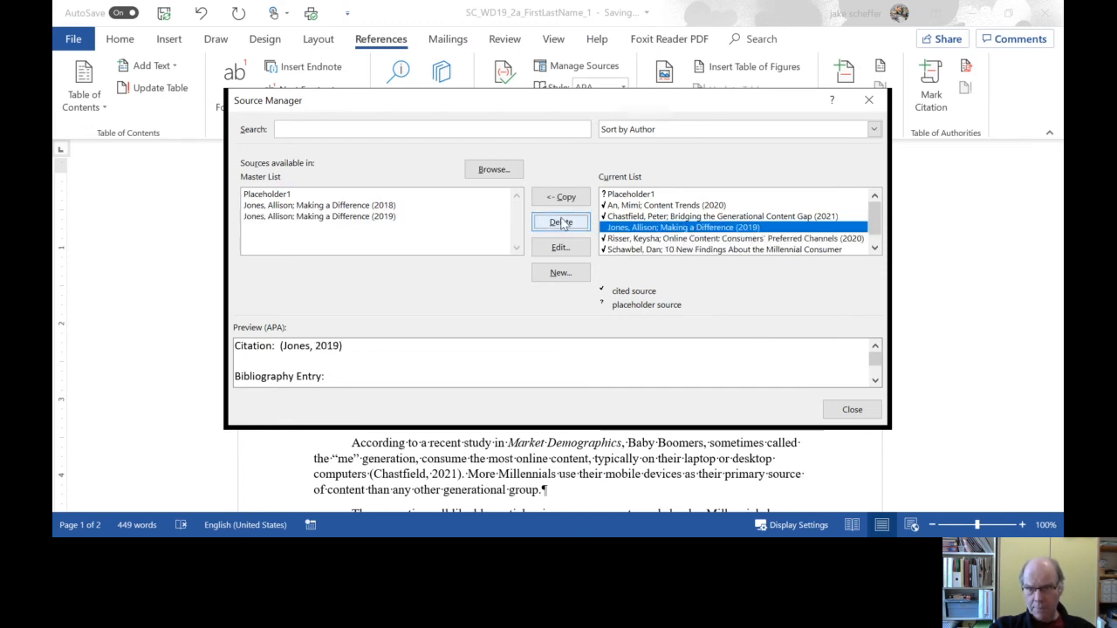
{"action": "left_click", "coordinate": [623, 238]}
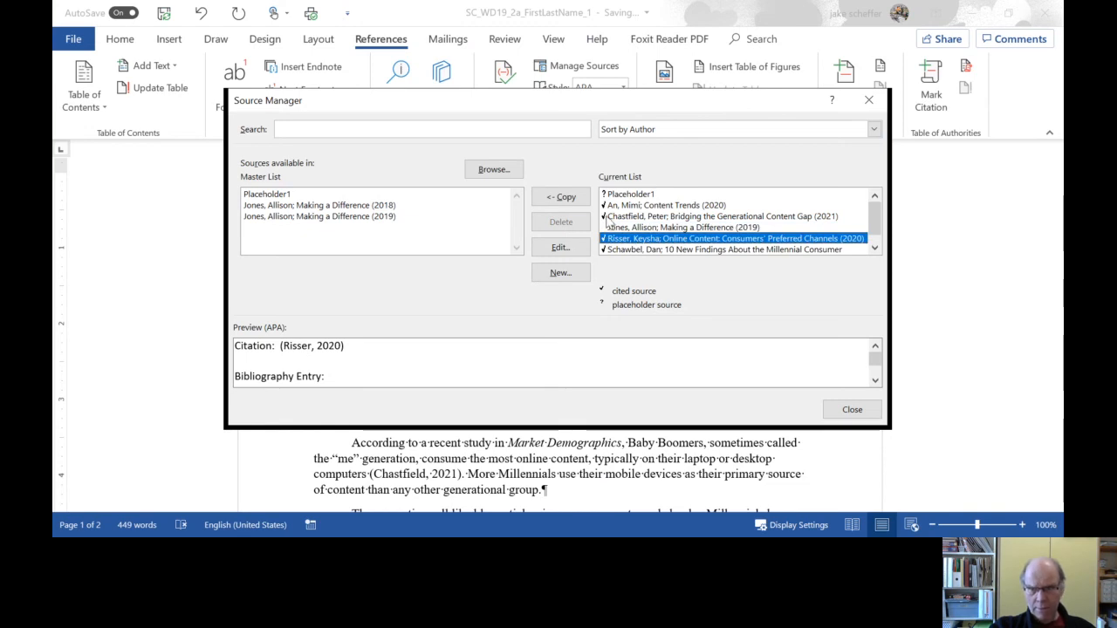
{"action": "left_click", "coordinate": [264, 193]}
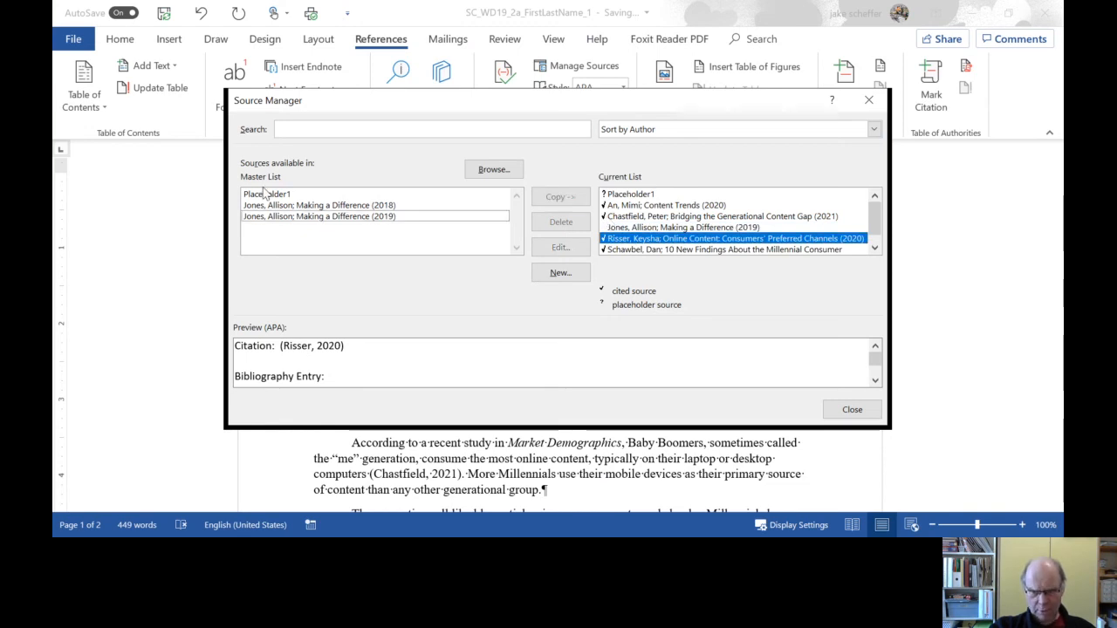
{"action": "left_click", "coordinate": [266, 194]}
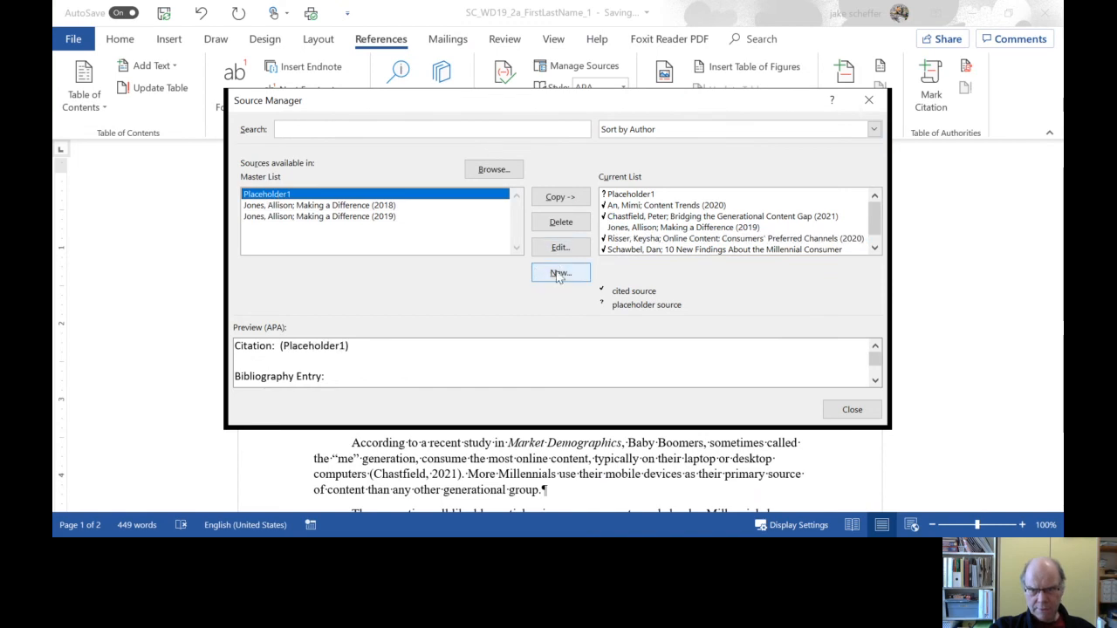
{"action": "left_click", "coordinate": [557, 224]}
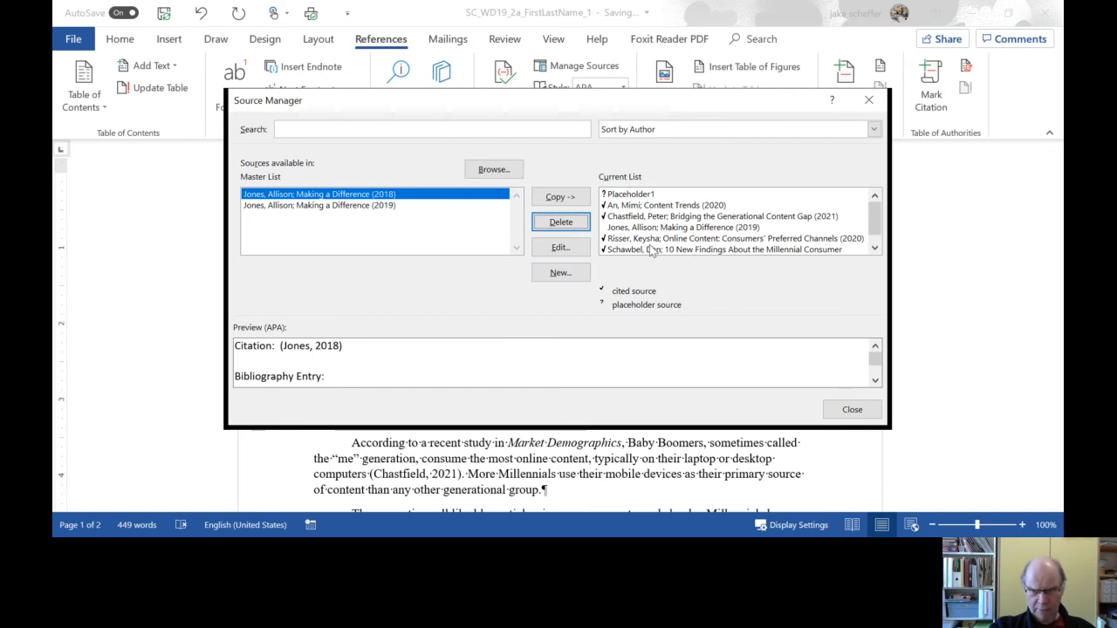
Set the year of the Bridging the Generational Content Gap source to 2020 and close the Source Manager.
{"action": "left_click", "coordinate": [641, 218]}
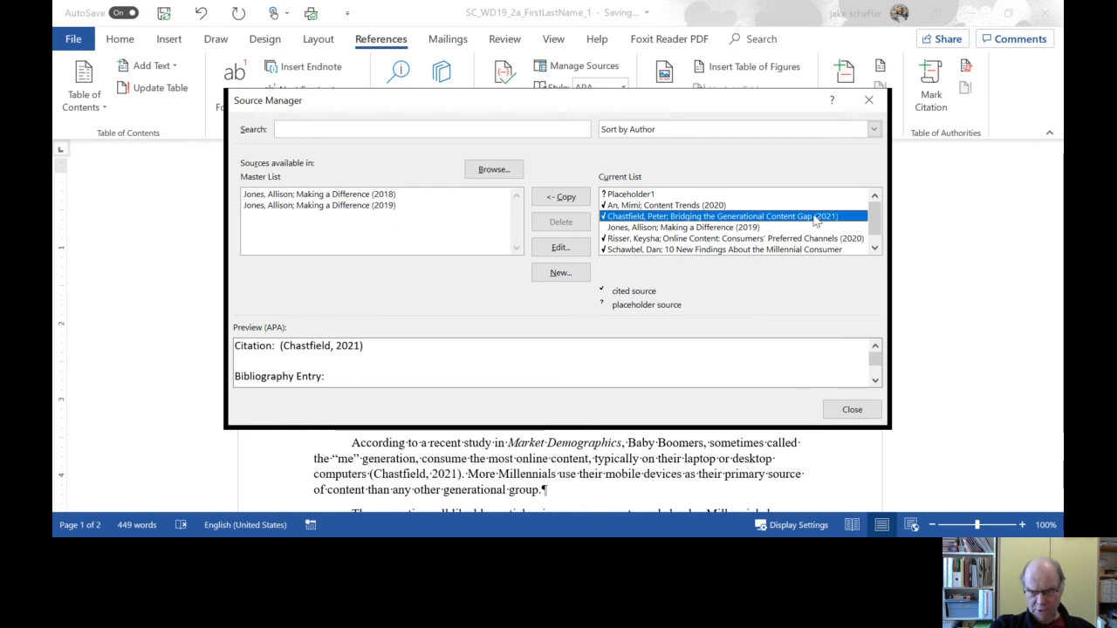
{"action": "left_click", "coordinate": [560, 247]}
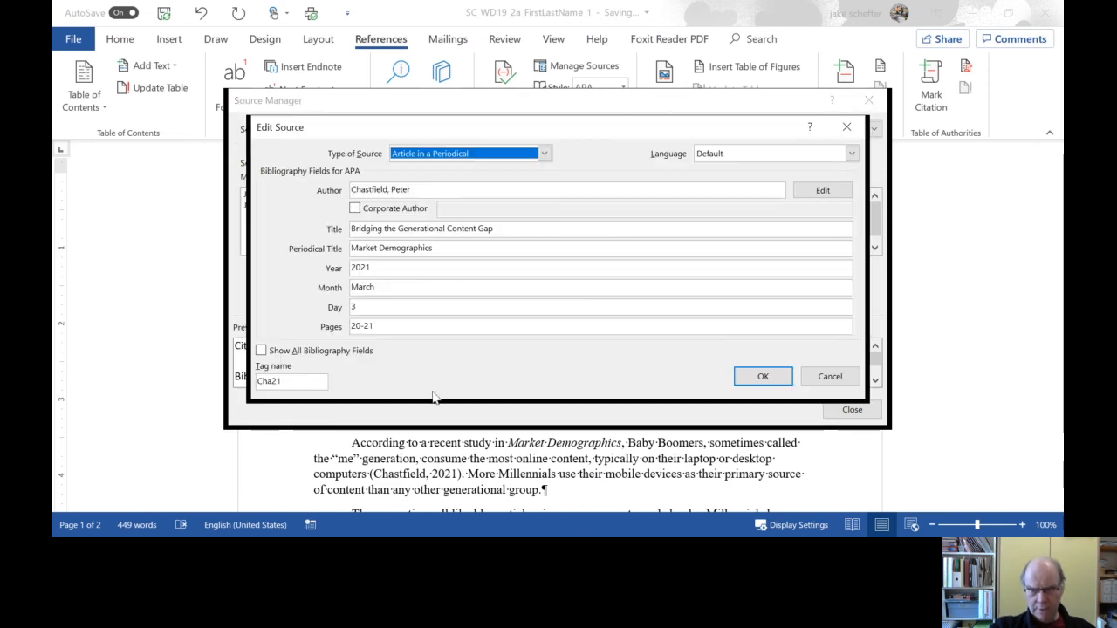
{"action": "left_click", "coordinate": [384, 267]}
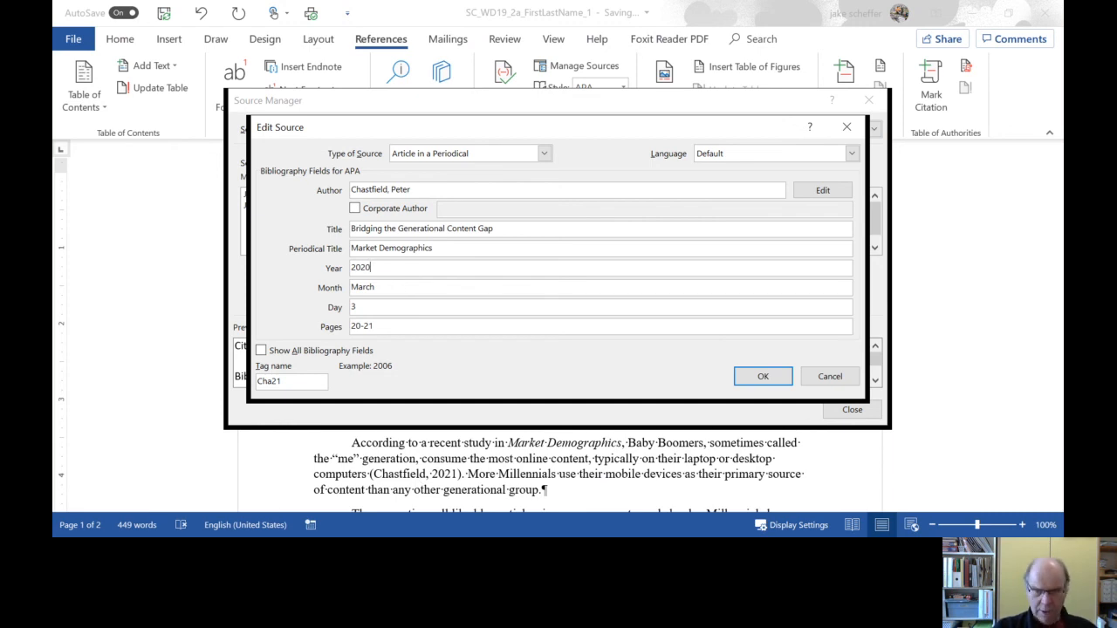
{"action": "left_click", "coordinate": [761, 378]}
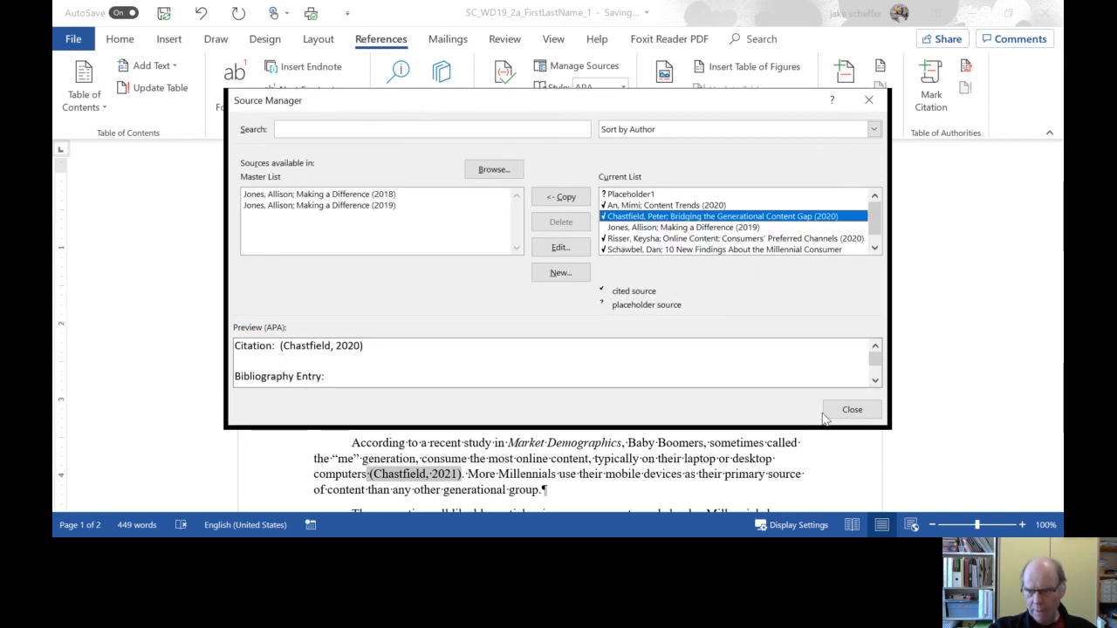
{"action": "left_click", "coordinate": [826, 417]}
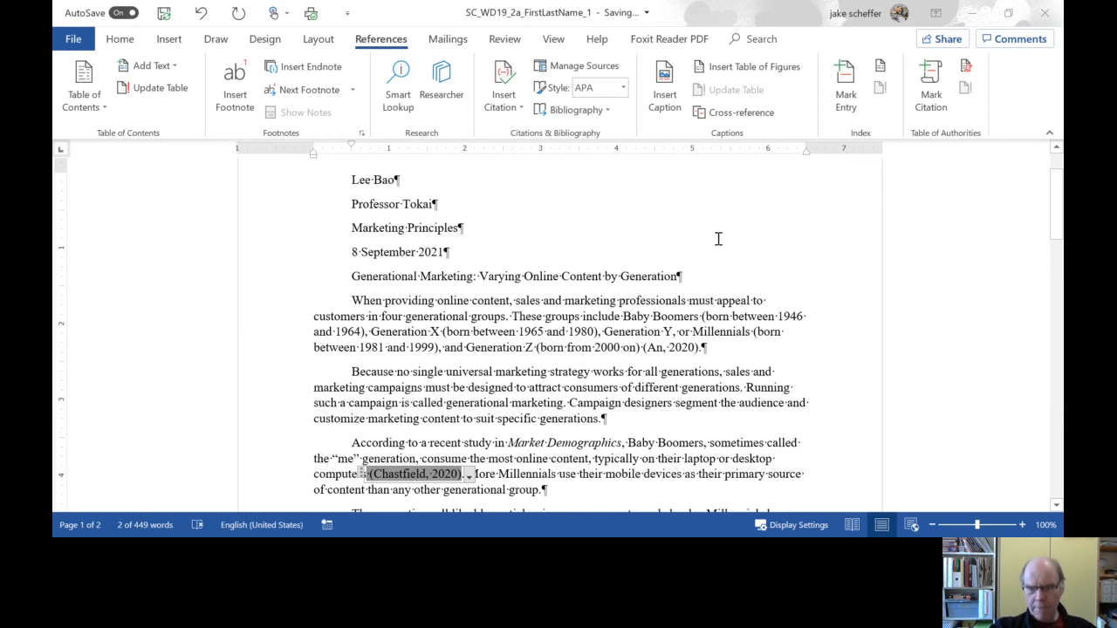
Delete the plain Works Cited paragraph after the last body paragraph on page 2.
{"action": "scroll", "coordinate": [561, 335], "scroll_direction": "down", "scroll_amount": 1}
{"action": "scroll", "coordinate": [541, 262], "scroll_direction": "up", "scroll_amount": 3}
{"action": "scroll", "coordinate": [489, 316], "scroll_direction": "down", "scroll_amount": 20}
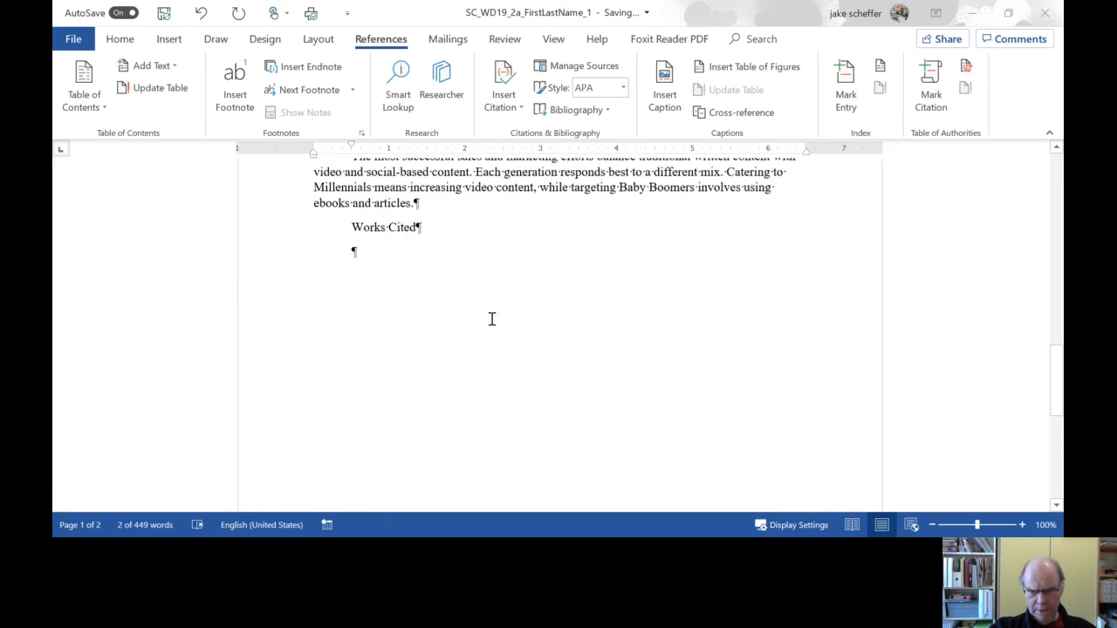
{"action": "scroll", "coordinate": [491, 317], "scroll_direction": "up", "scroll_amount": 2}
{"action": "left_click", "coordinate": [387, 300]}
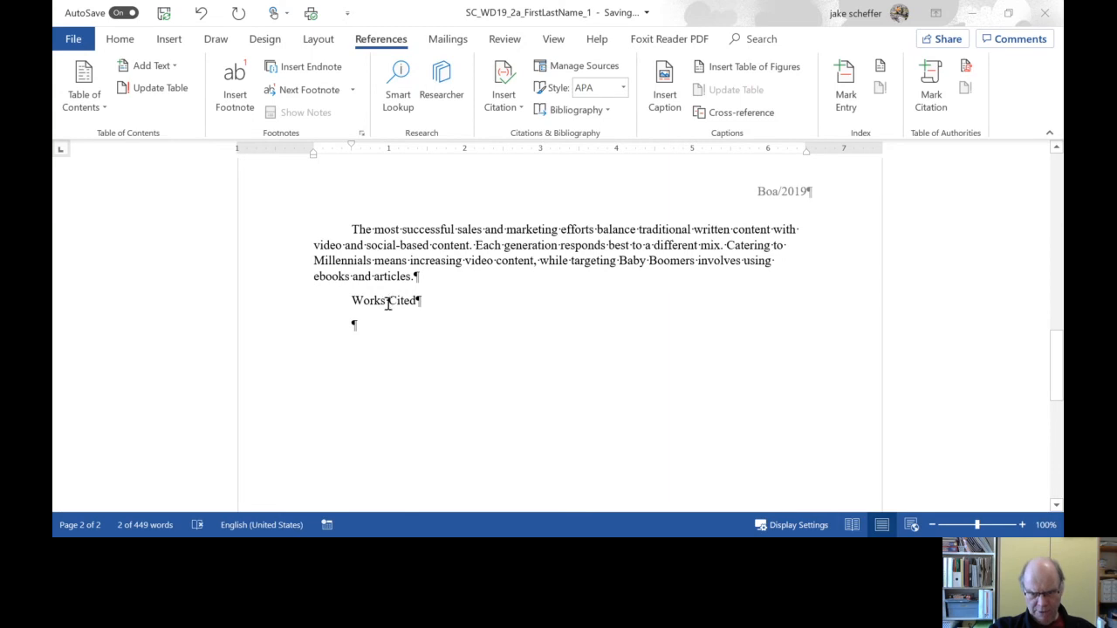
{"action": "left_click", "coordinate": [318, 302]}
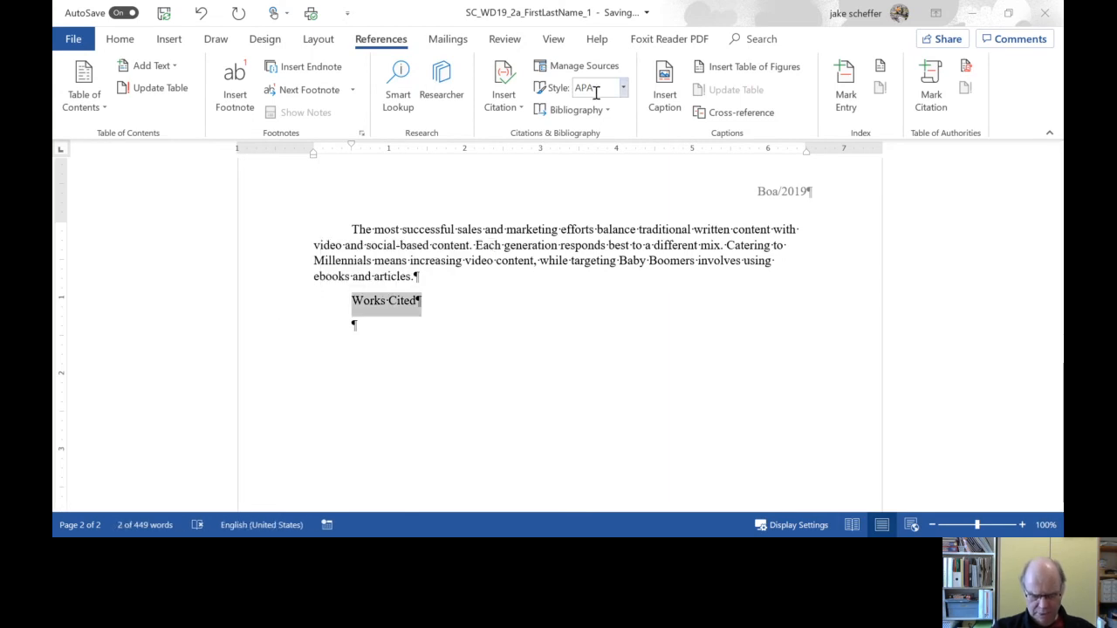
{"action": "key", "text": "Delete"}
Insert the built-in Works Cited bibliography in the empty paragraph at the end of the paper.
{"action": "scroll", "coordinate": [581, 98], "scroll_direction": "up", "scroll_amount": 1}
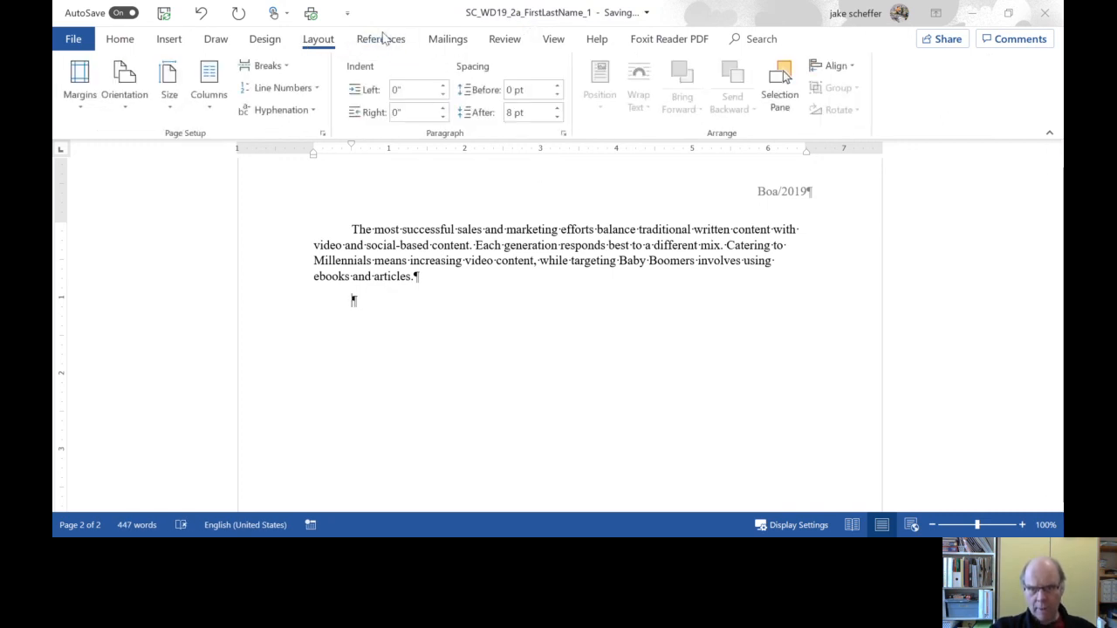
{"action": "left_click", "coordinate": [383, 37]}
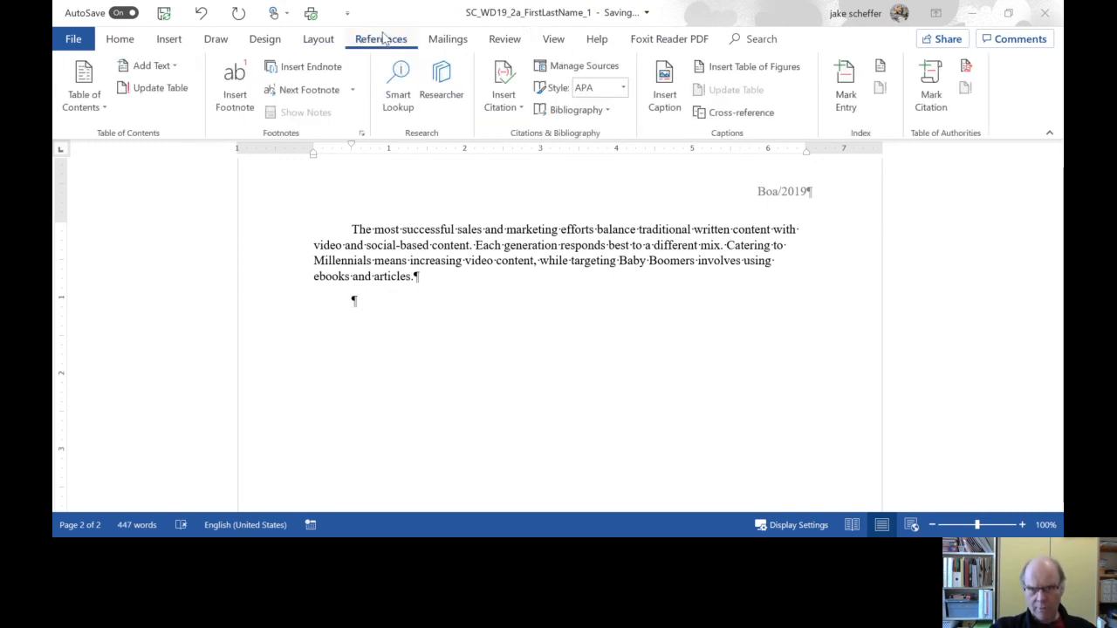
{"action": "left_click", "coordinate": [608, 111]}
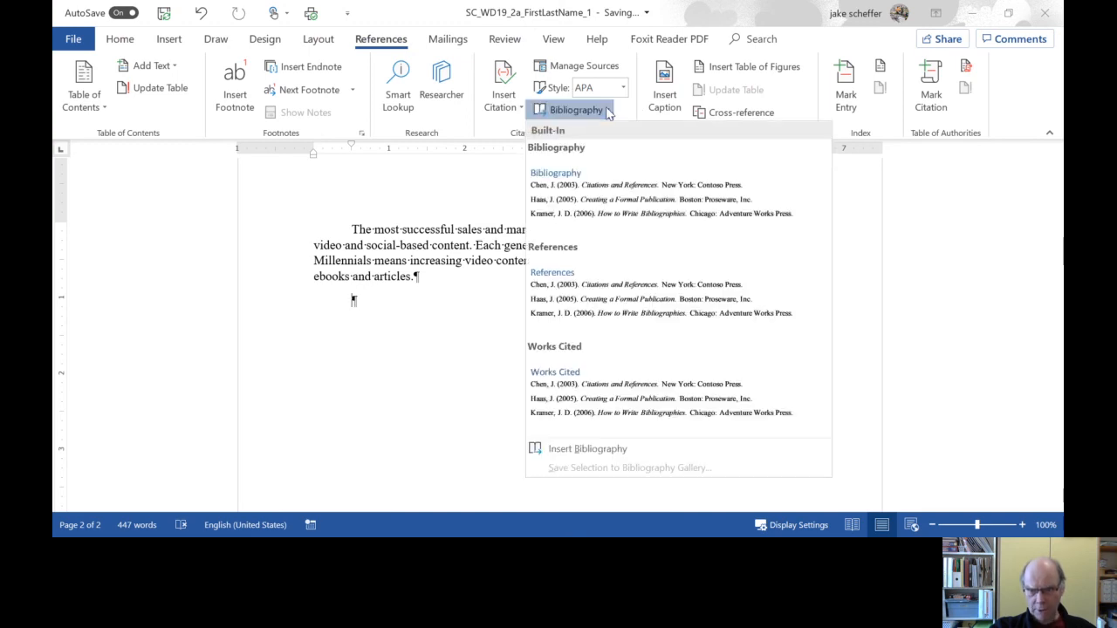
{"action": "left_click", "coordinate": [579, 348]}
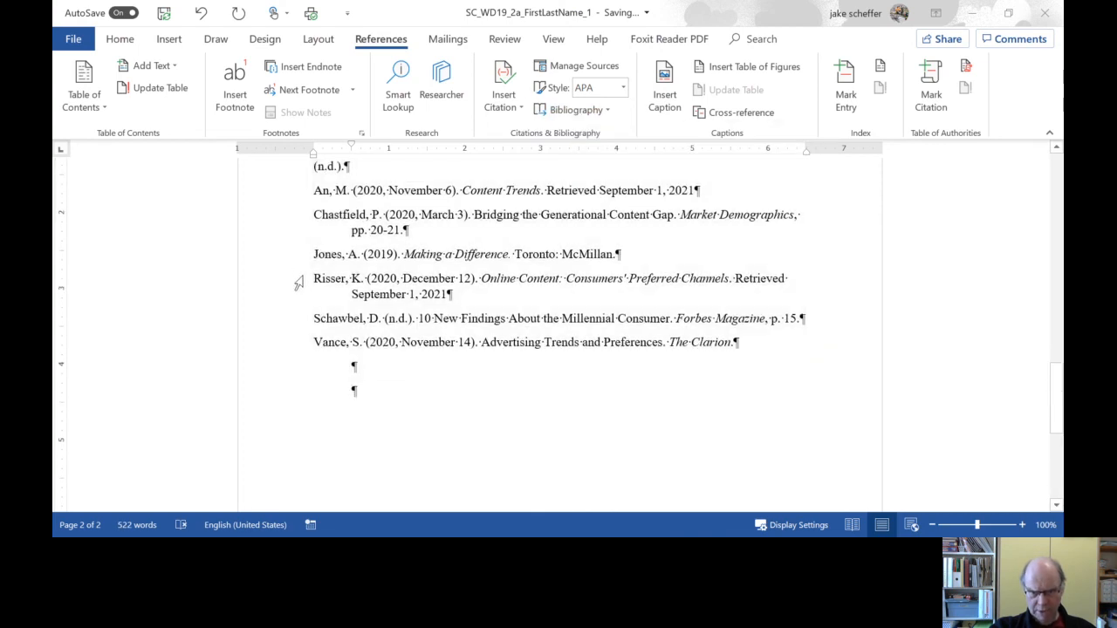
{"action": "scroll", "coordinate": [297, 281], "scroll_direction": "up", "scroll_amount": 2}
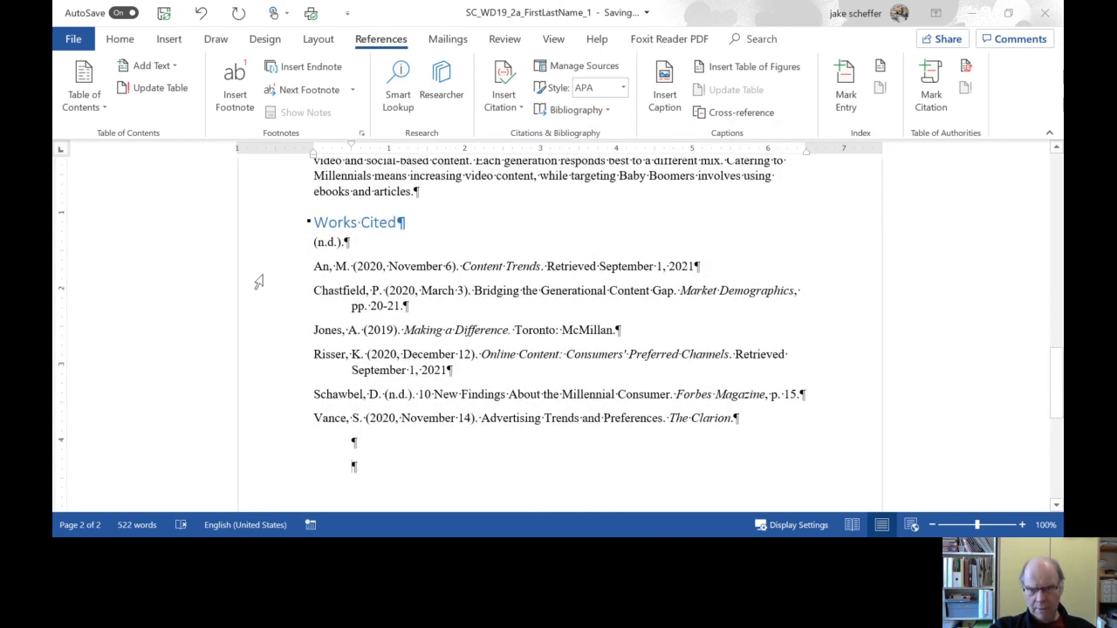
Centre the Works Cited heading and format it in 12-point Times New Roman with the Automatic font colour.
{"action": "left_click", "coordinate": [272, 229]}
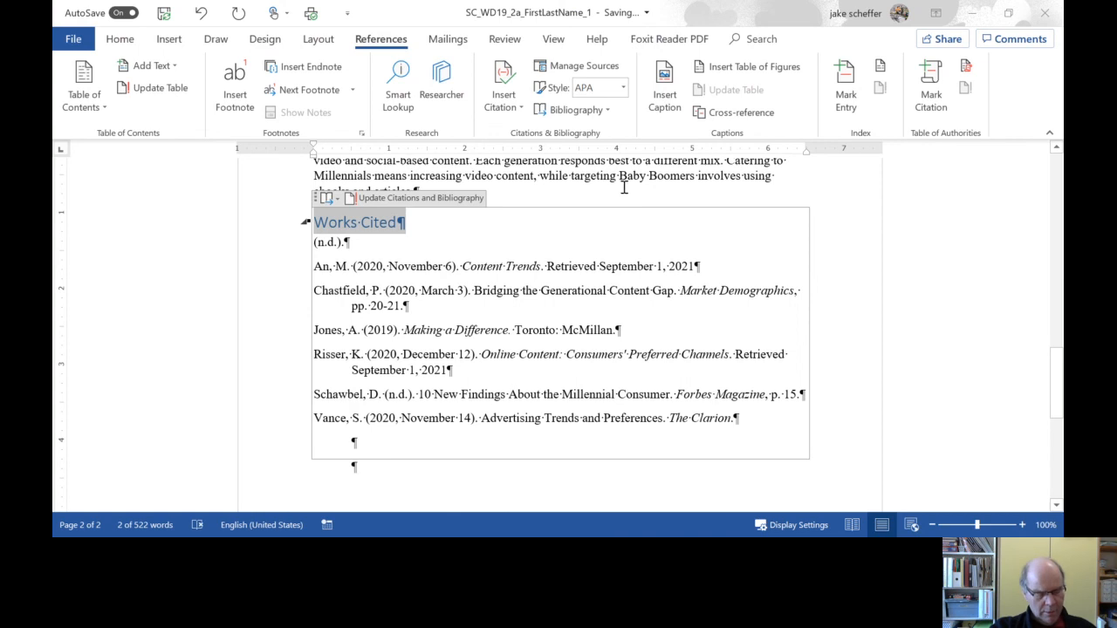
{"action": "left_click", "coordinate": [119, 40]}
{"action": "left_click", "coordinate": [488, 104]}
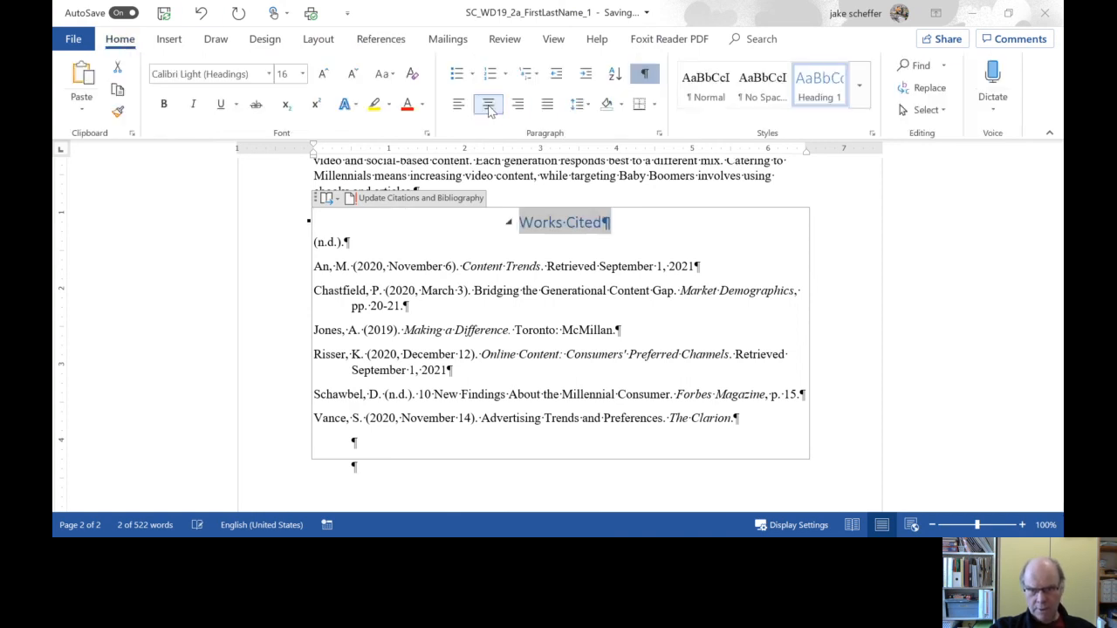
{"action": "left_click", "coordinate": [269, 74]}
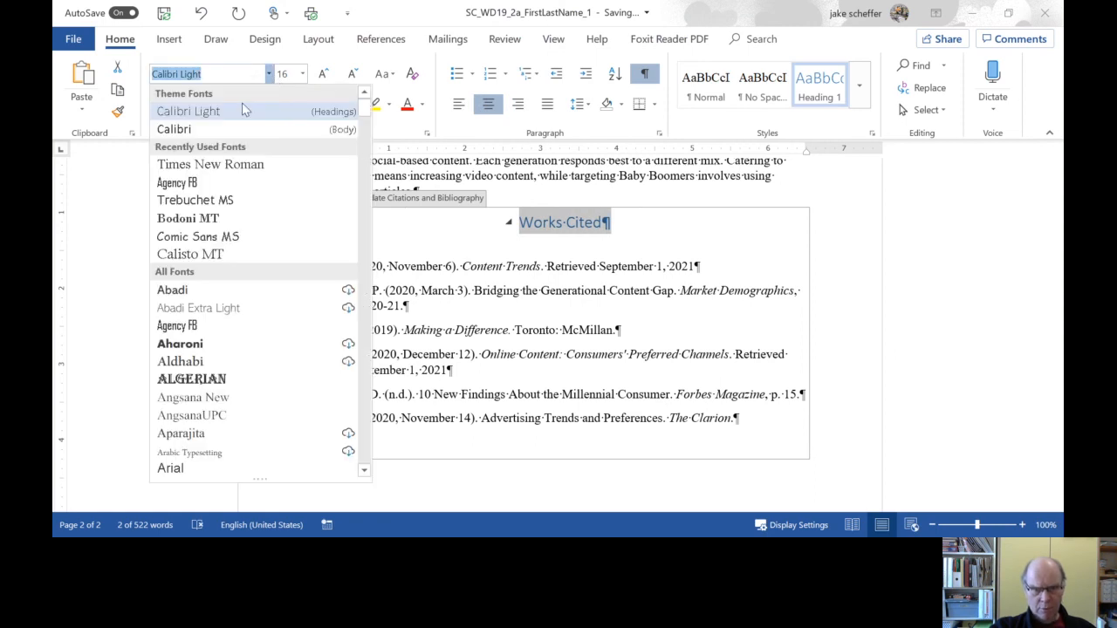
{"action": "left_click", "coordinate": [236, 159]}
{"action": "left_click", "coordinate": [302, 74]}
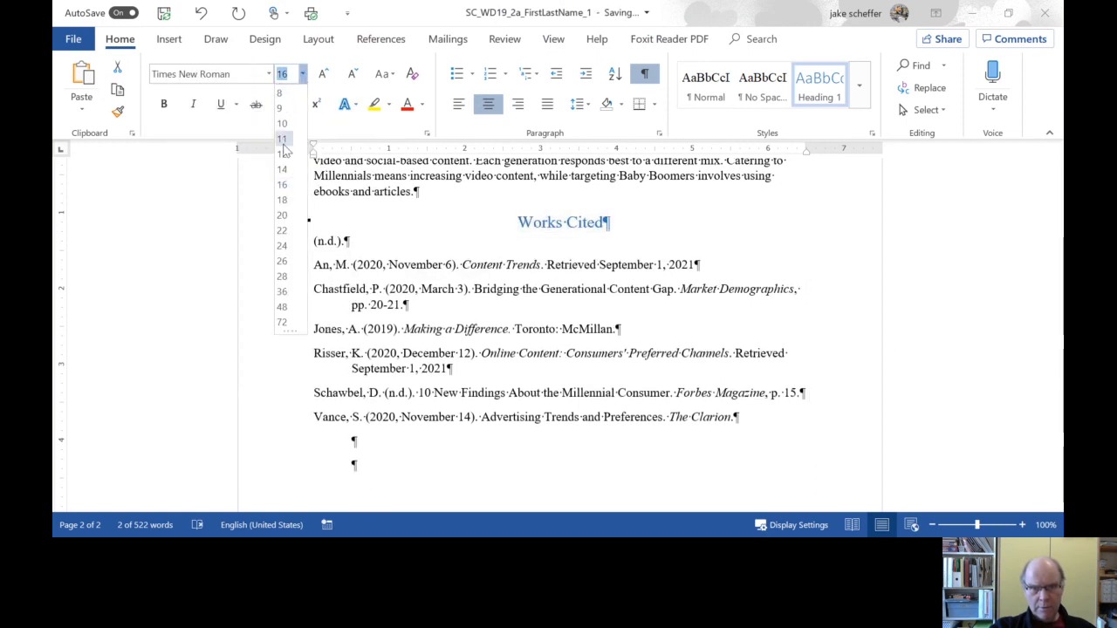
{"action": "left_click", "coordinate": [285, 155]}
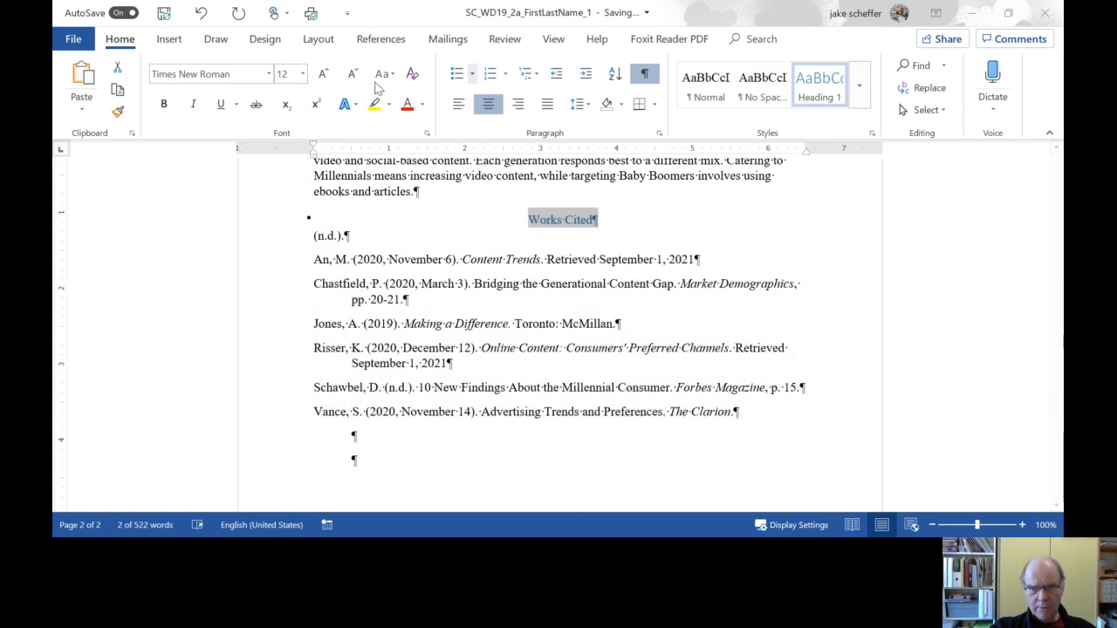
{"action": "left_click", "coordinate": [418, 105]}
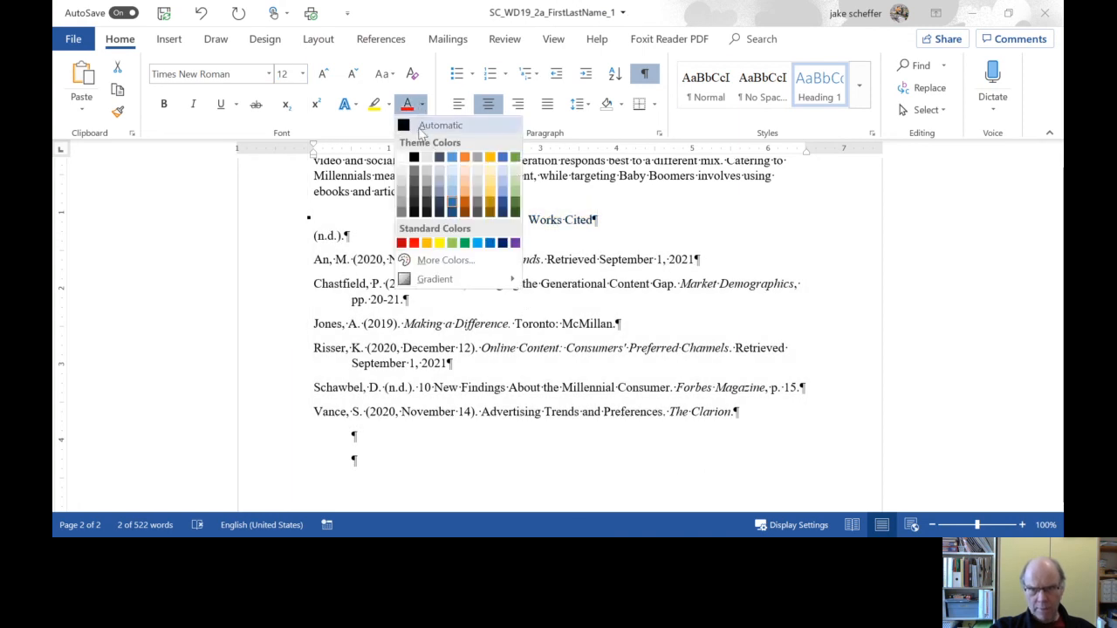
{"action": "left_click", "coordinate": [420, 132]}
{"action": "left_click", "coordinate": [523, 230]}
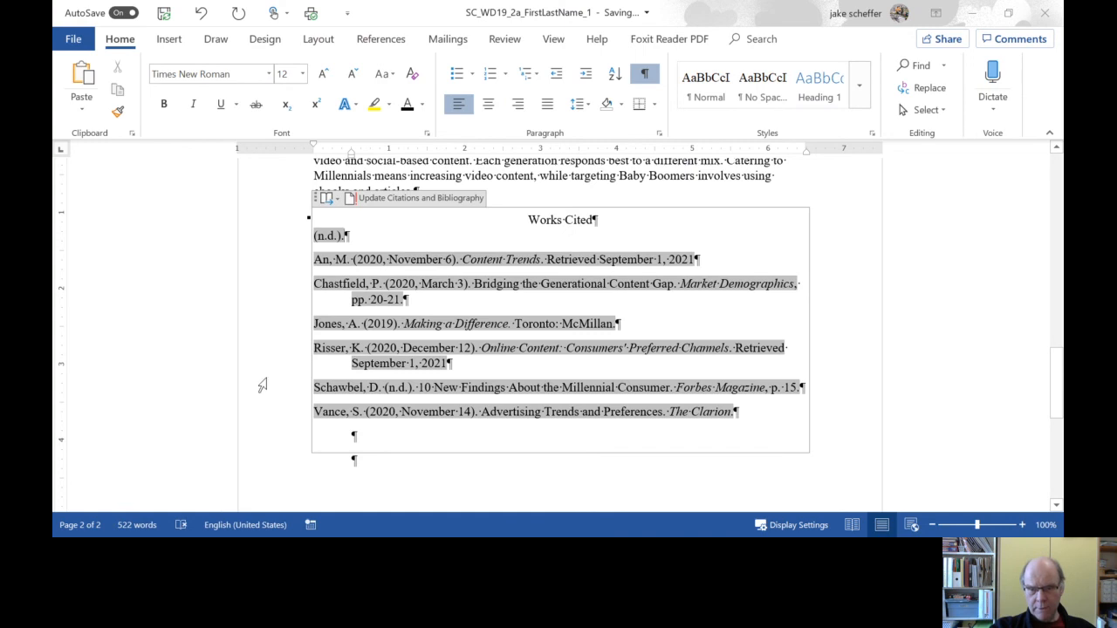
Select the bibliography entries and review the paper's body text and the Works Cited list.
{"action": "left_click", "coordinate": [258, 225]}
{"action": "left_click", "coordinate": [368, 237]}
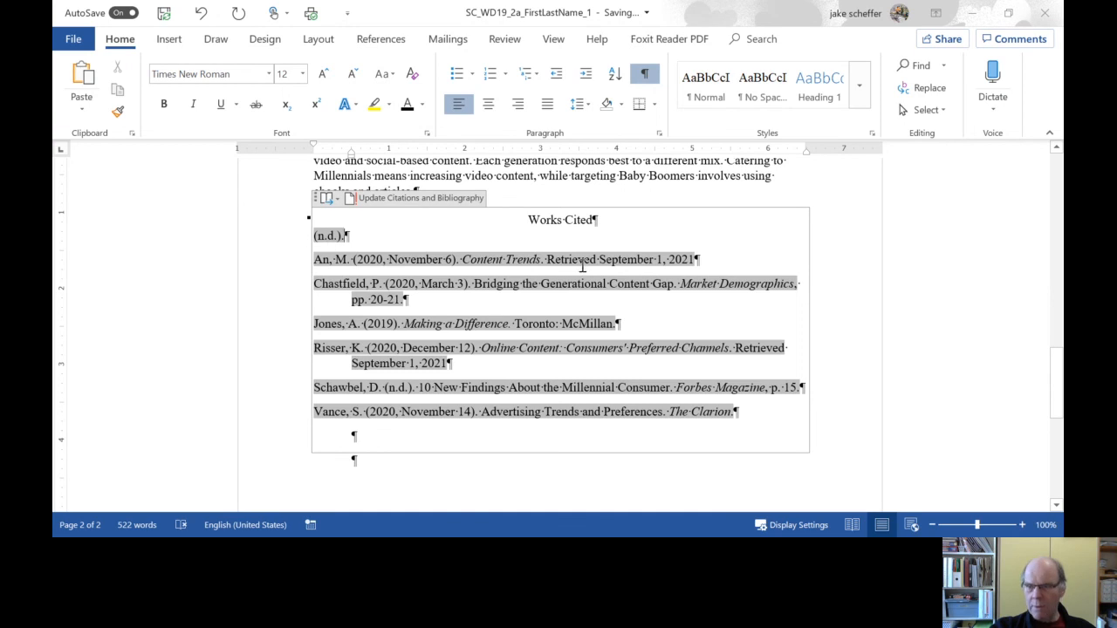
{"action": "scroll", "coordinate": [583, 266], "scroll_direction": "up", "scroll_amount": 10}
{"action": "scroll", "coordinate": [596, 269], "scroll_direction": "up", "scroll_amount": 4}
{"action": "scroll", "coordinate": [602, 262], "scroll_direction": "down", "scroll_amount": 5}
{"action": "scroll", "coordinate": [603, 257], "scroll_direction": "up", "scroll_amount": 4}
{"action": "scroll", "coordinate": [599, 284], "scroll_direction": "down", "scroll_amount": 12}
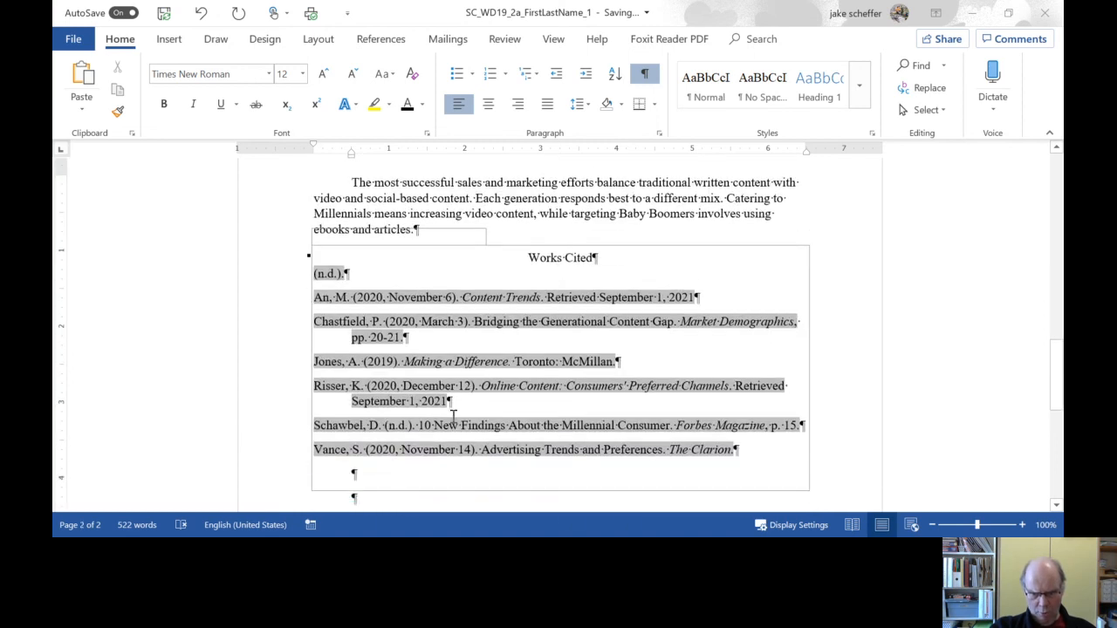